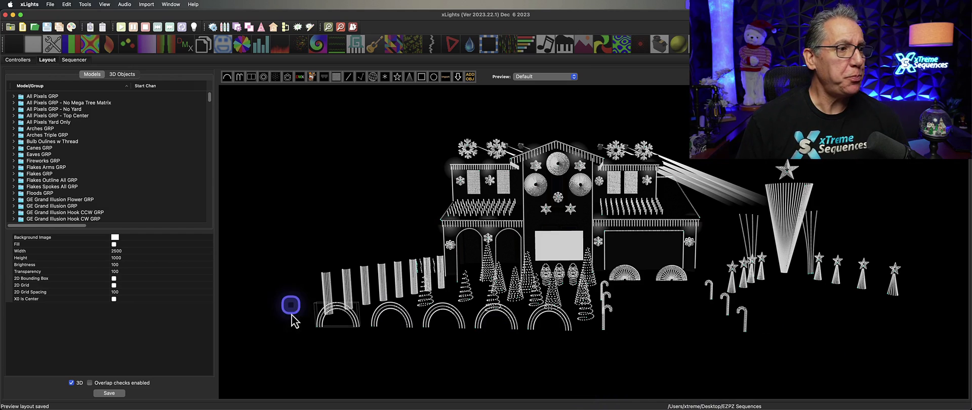
Highlight the props in the All Pixels GRP and Arches GRP groups on the house layout, then clear the selection.
left_click(54, 96)
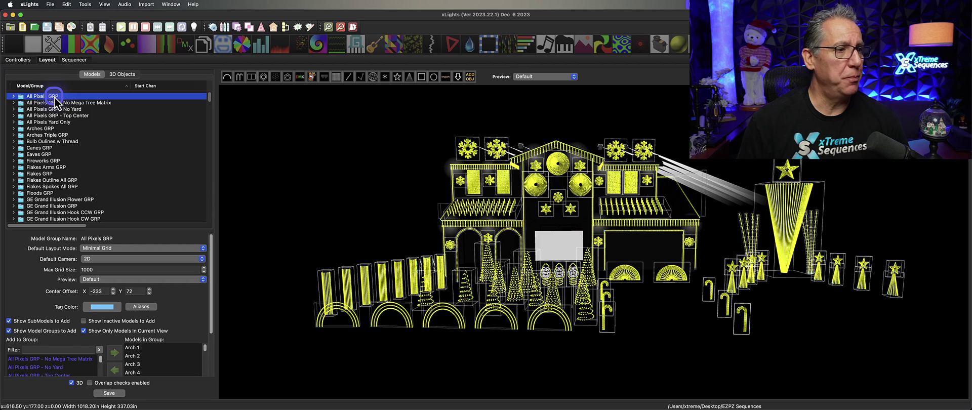
left_click(54, 129)
scroll(71, 186, "down", 3)
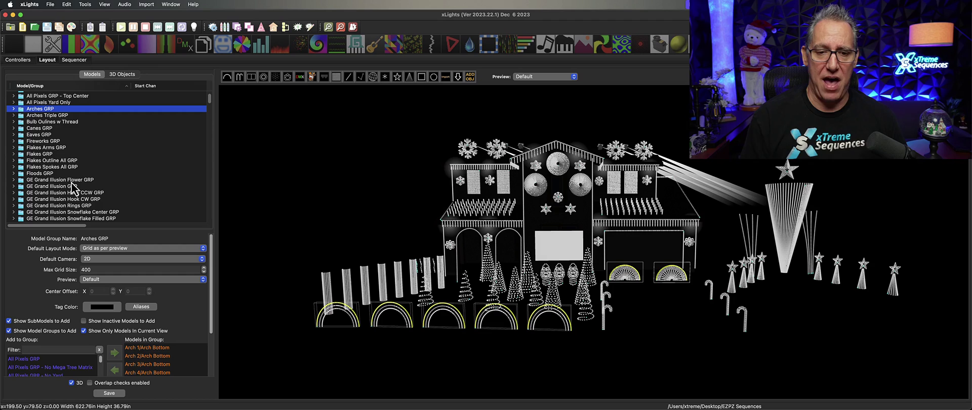
left_click(329, 219)
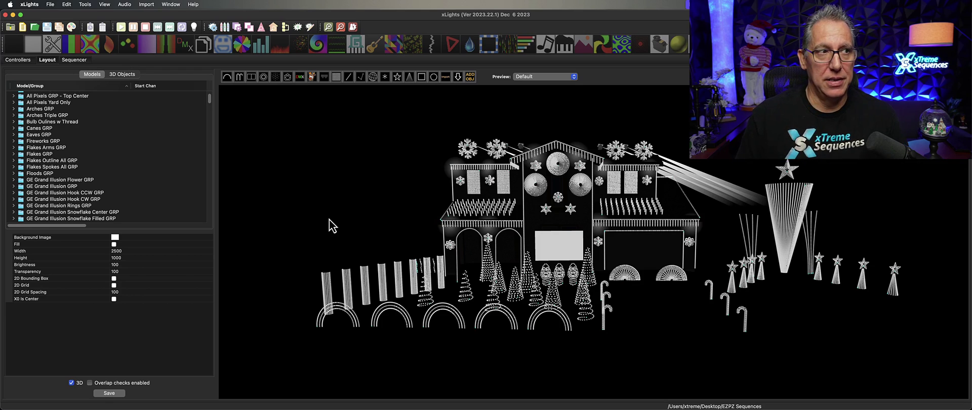
left_click(122, 5)
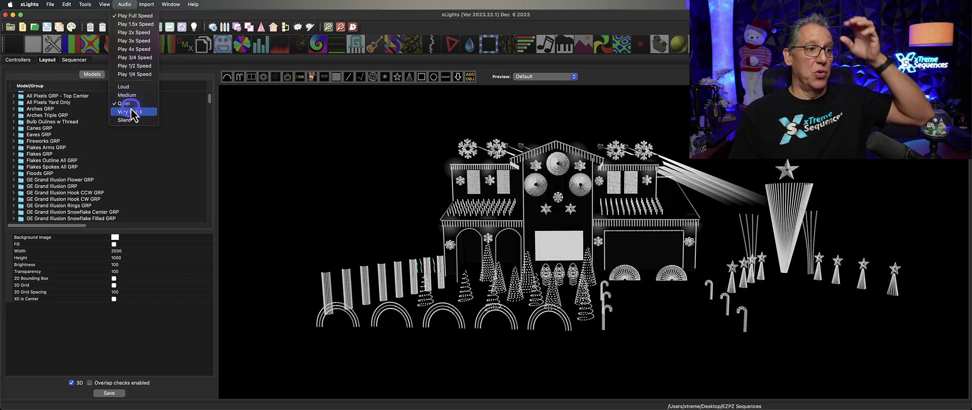
left_click(371, 160)
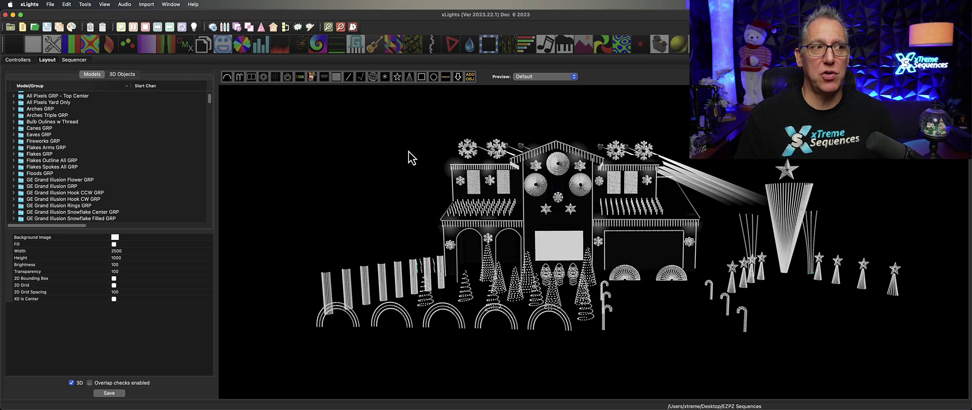
Create a new musical sequence at 40fps (25ms) using 01 - Deck the Halls.mp3 from the Music To Send folder.
left_click(24, 28)
left_click(294, 136)
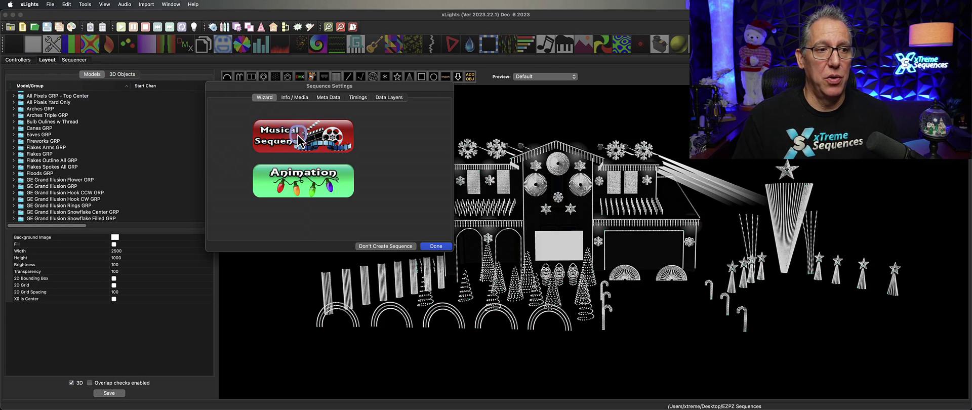
left_click(254, 56)
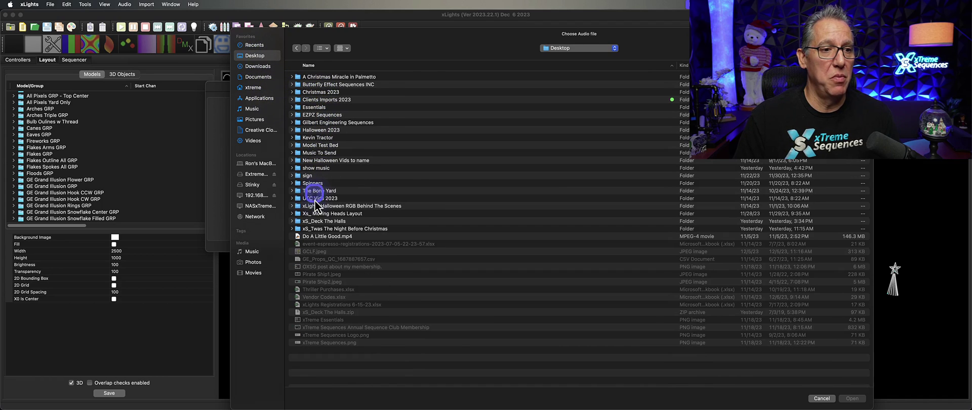
double_click(315, 151)
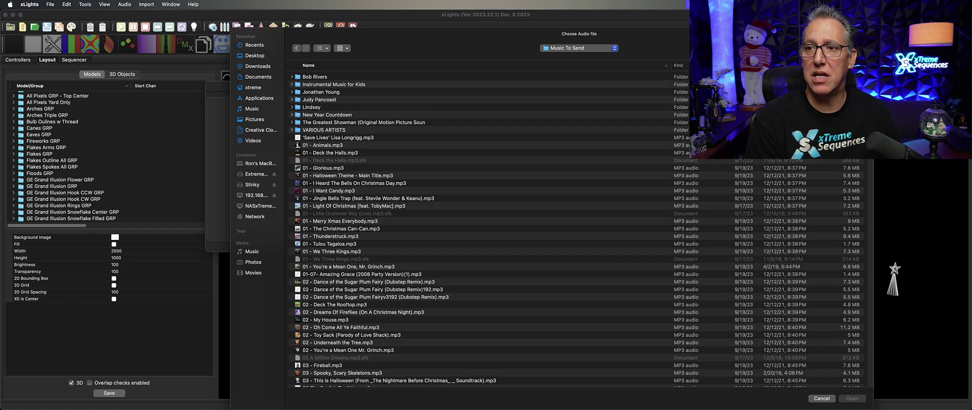
type("deck the halls")
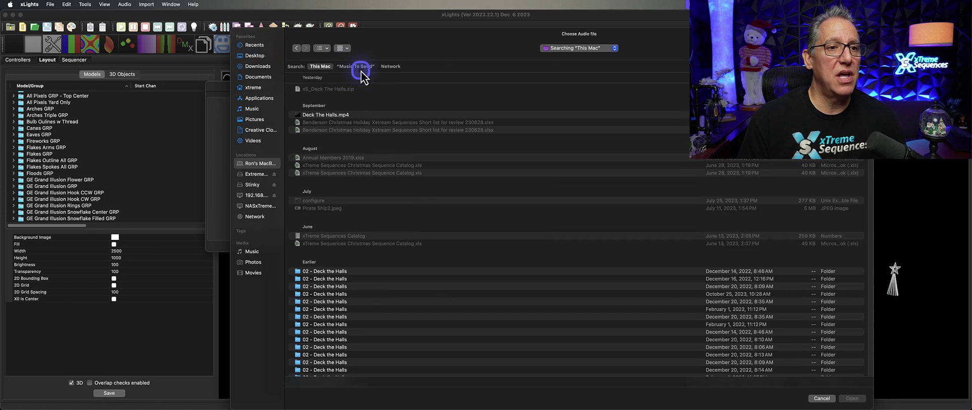
left_click(358, 67)
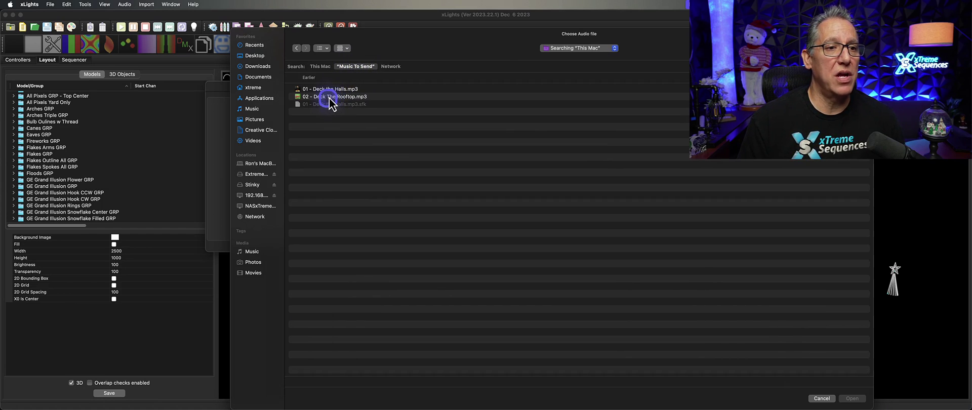
double_click(331, 89)
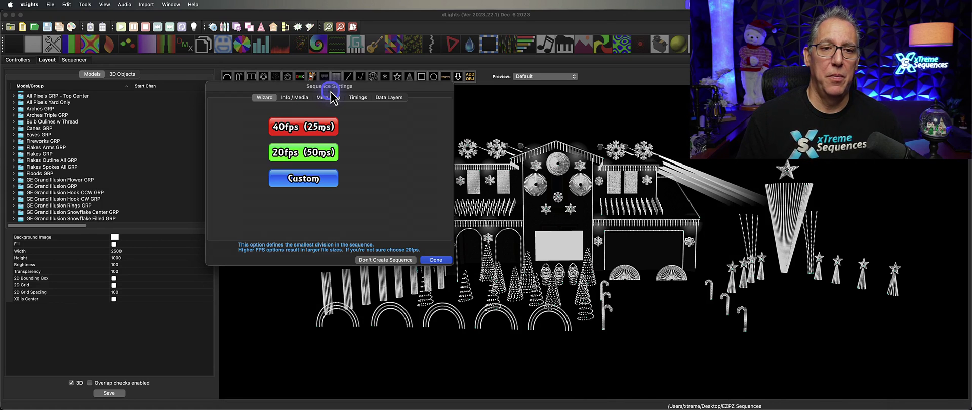
left_click(320, 134)
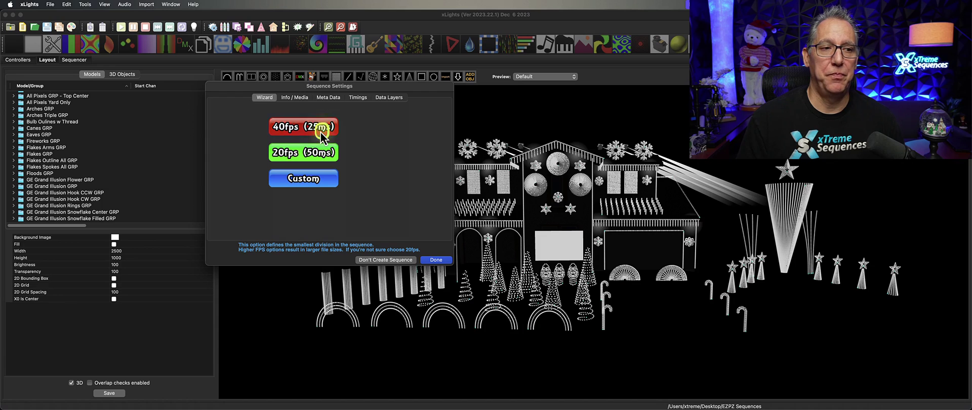
left_click(435, 261)
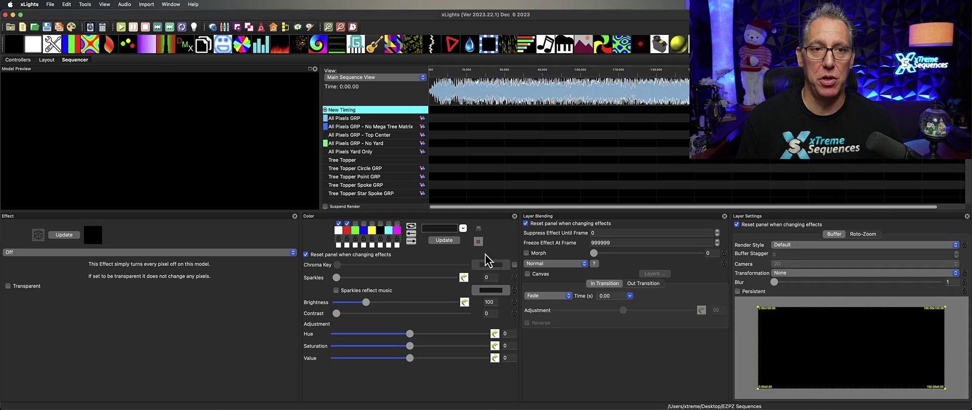
Try to import the effects from xS_Deck The Halls.zip, automatically mapping the source models to layout models with matching names.
left_click(145, 5)
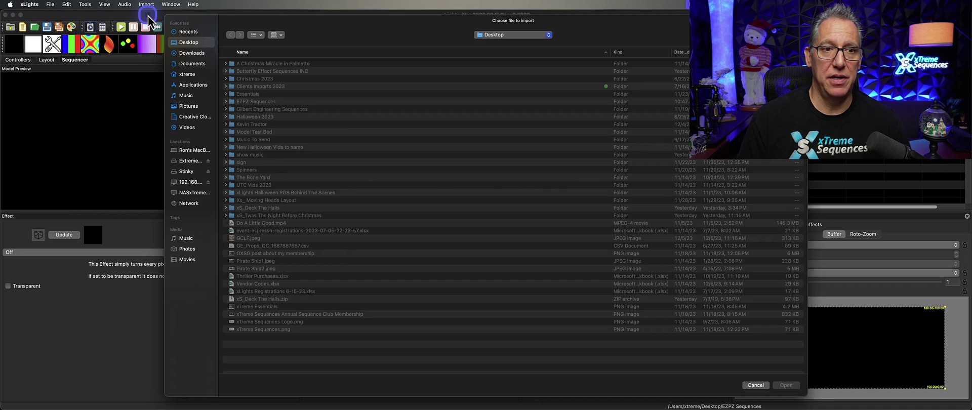
left_click(187, 42)
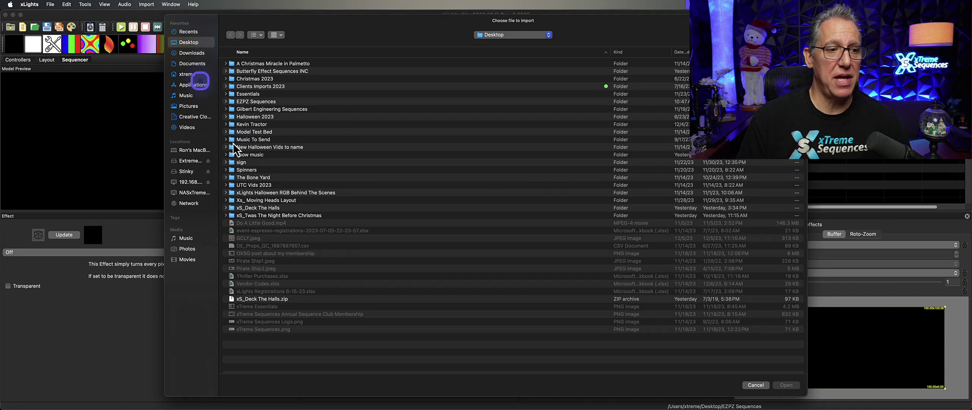
left_click(264, 299)
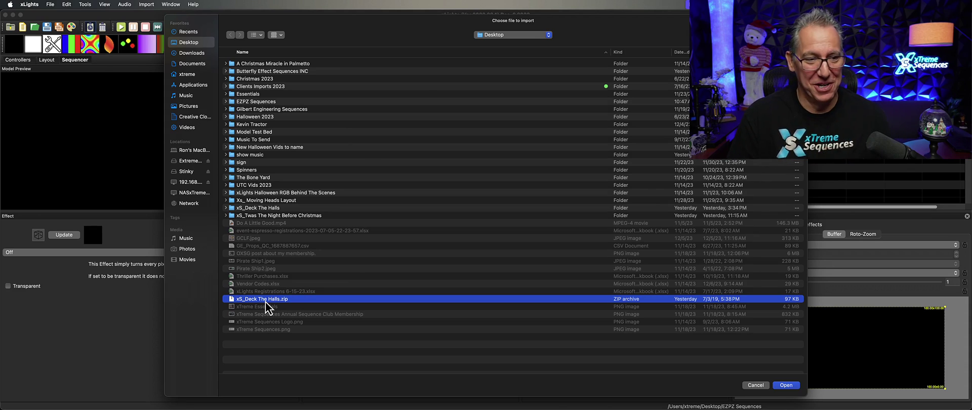
double_click(265, 303)
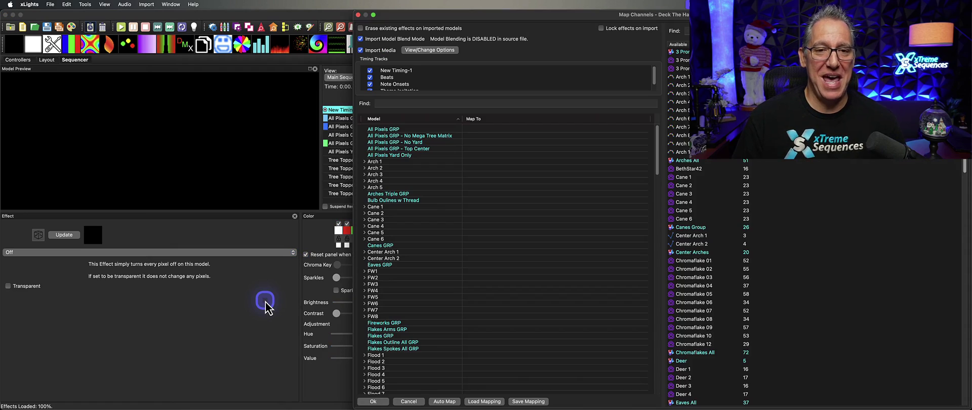
left_click_drag(595, 23, 350, 23)
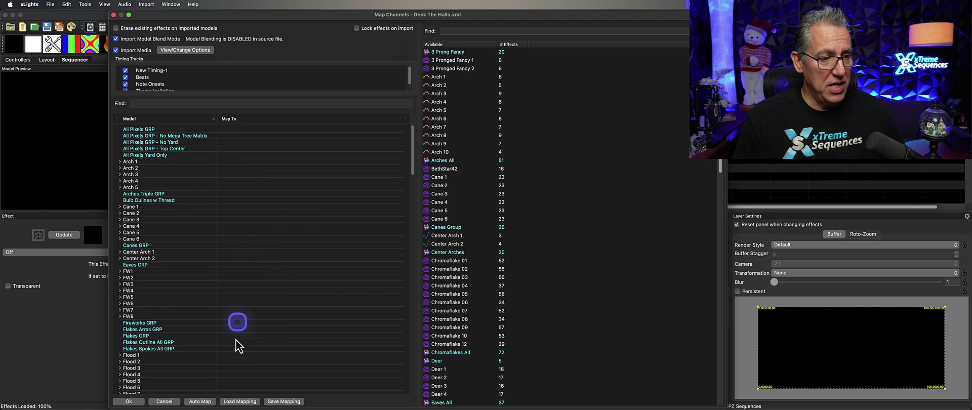
left_click(238, 397)
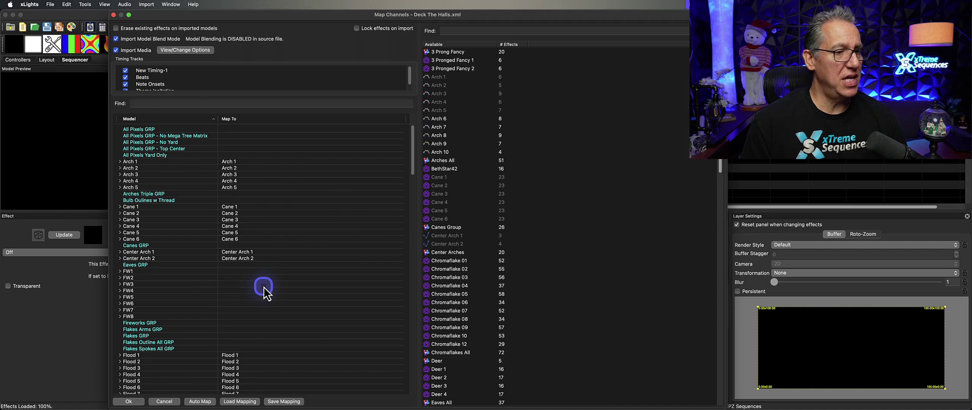
Review which layout models and groups are mapped or unmapped, and compare them with the available source models.
scroll(264, 292, "down", 3)
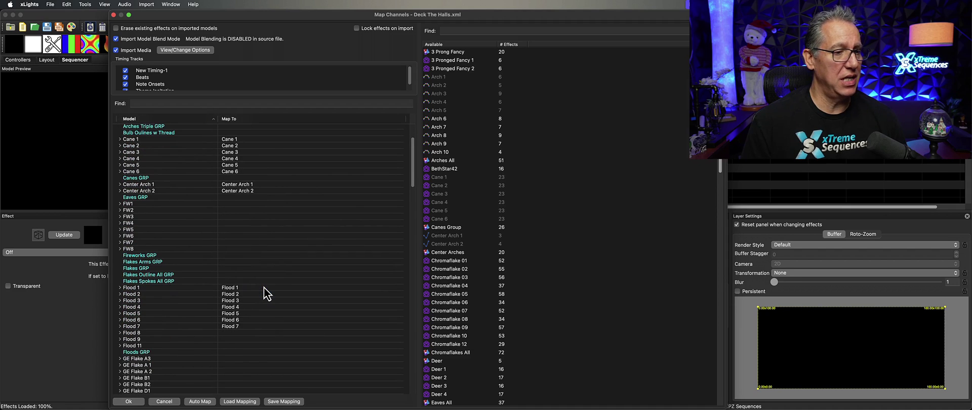
scroll(267, 293, "down", 10)
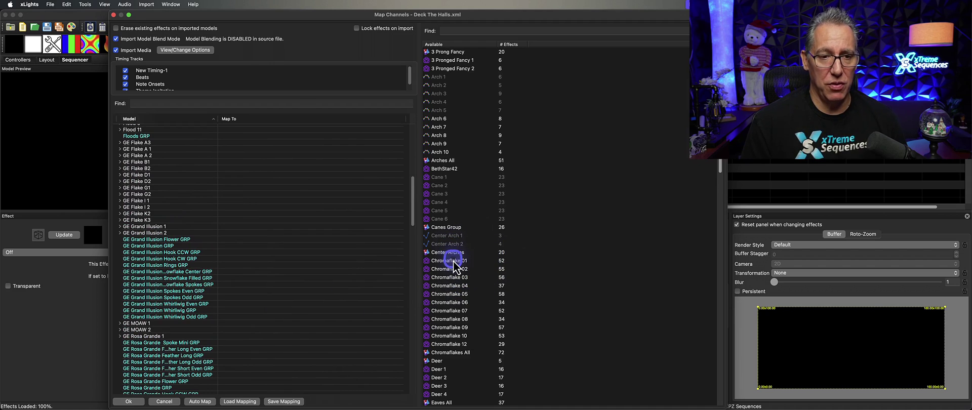
scroll(464, 285, "down", 1)
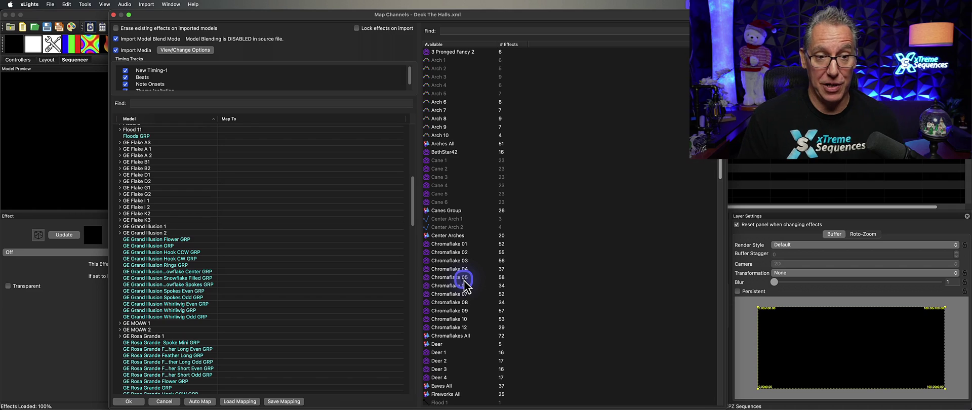
scroll(324, 292, "down", 5)
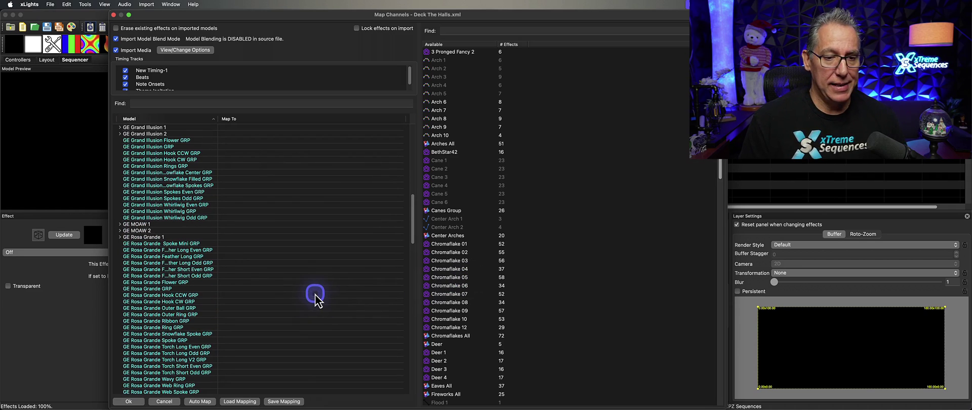
scroll(466, 311, "down", 5)
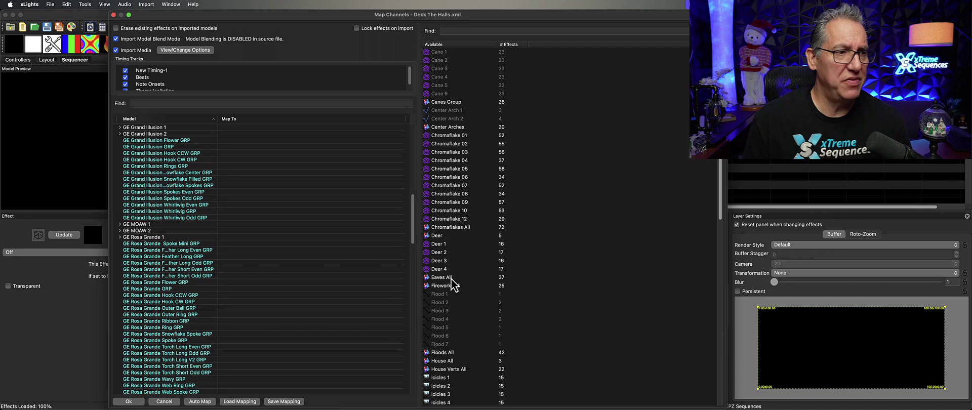
scroll(282, 260, "up", 15)
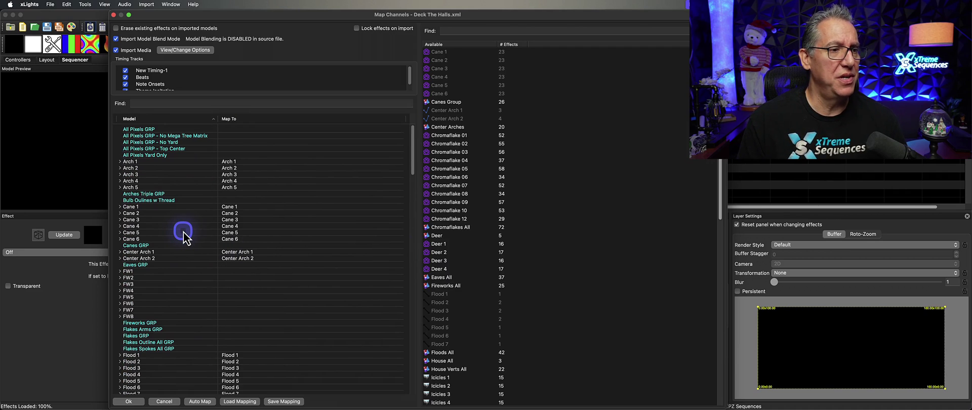
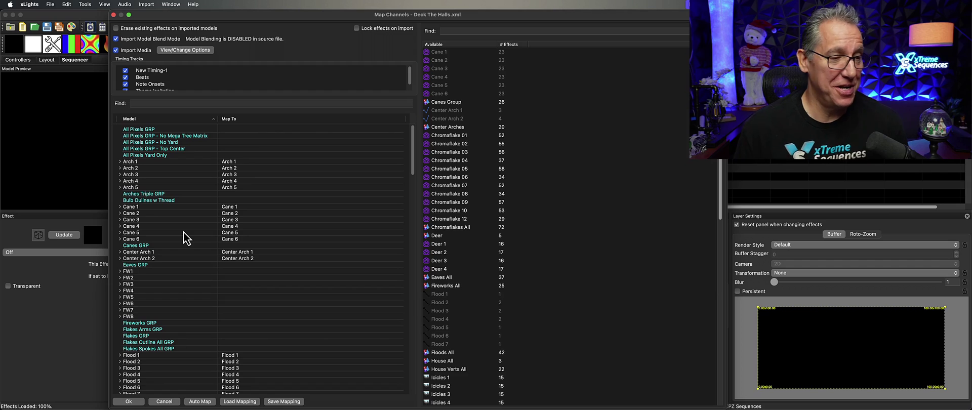
left_click(247, 142)
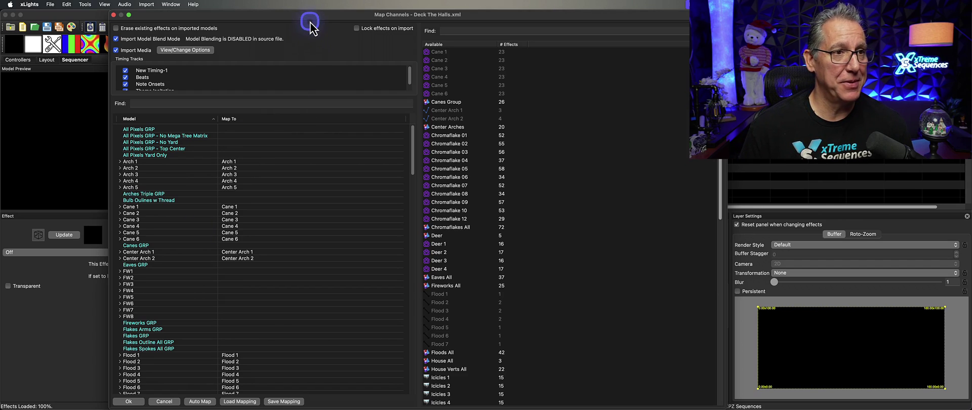
left_click_drag(311, 15, 315, 15)
left_click(250, 343)
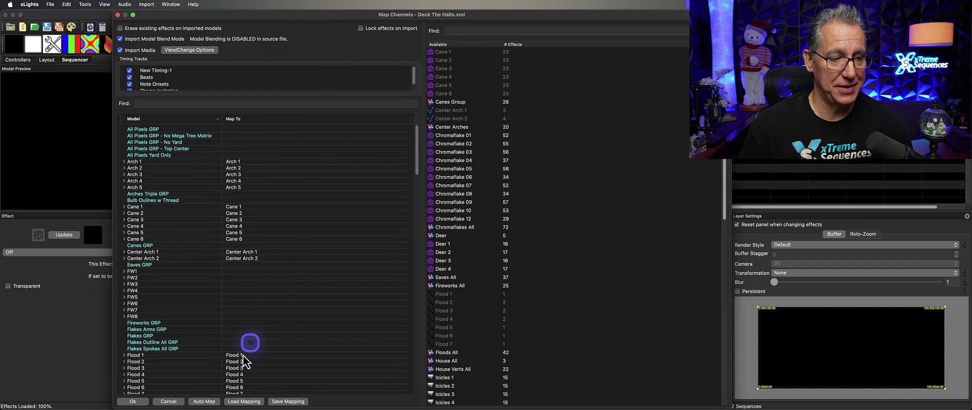
left_click(140, 402)
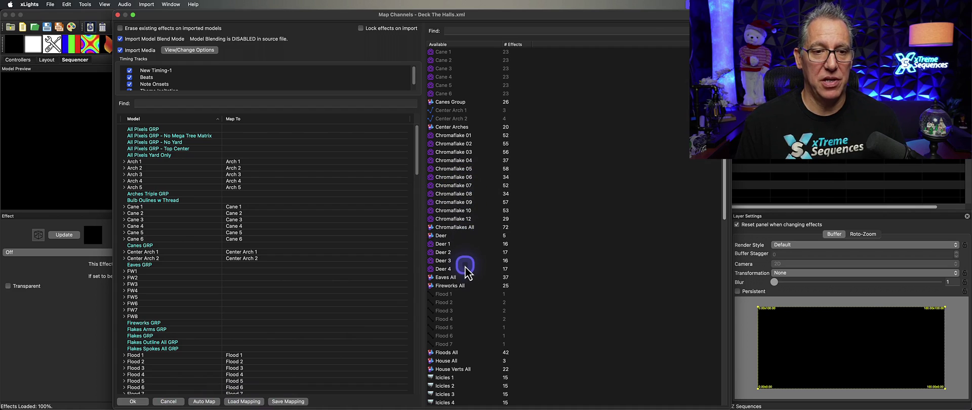
Look over the available source models and groups, and close the channel mapping without importing.
scroll(463, 275, "up", 1)
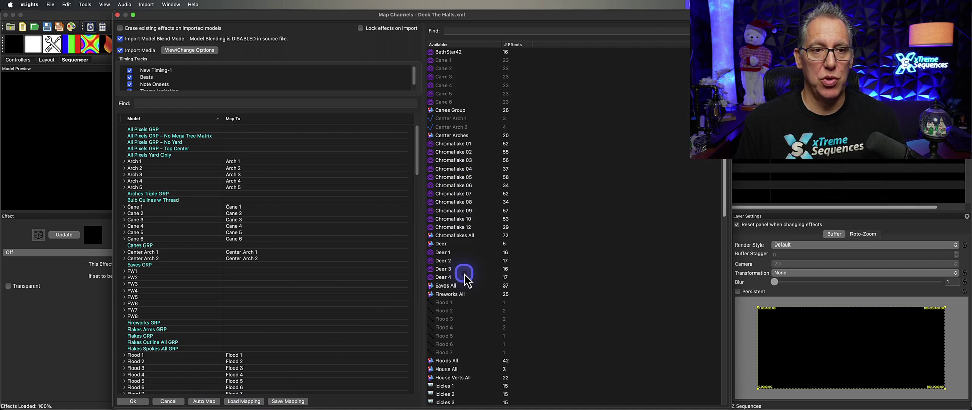
scroll(464, 276, "up", 5)
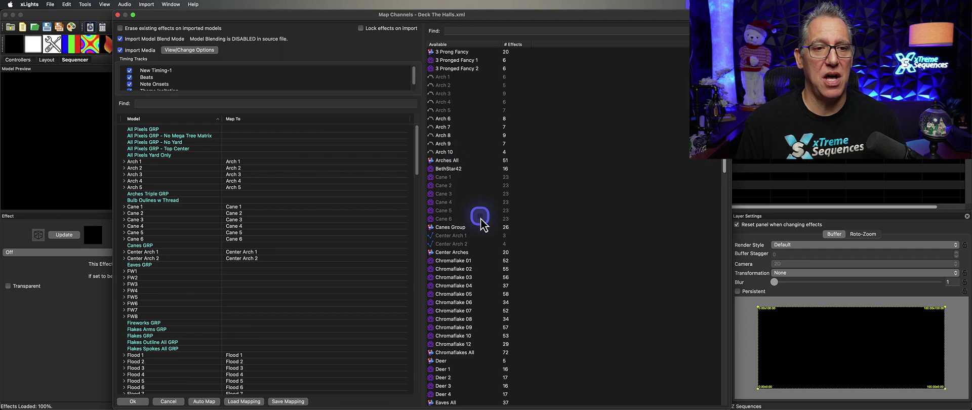
scroll(481, 225, "down", 2)
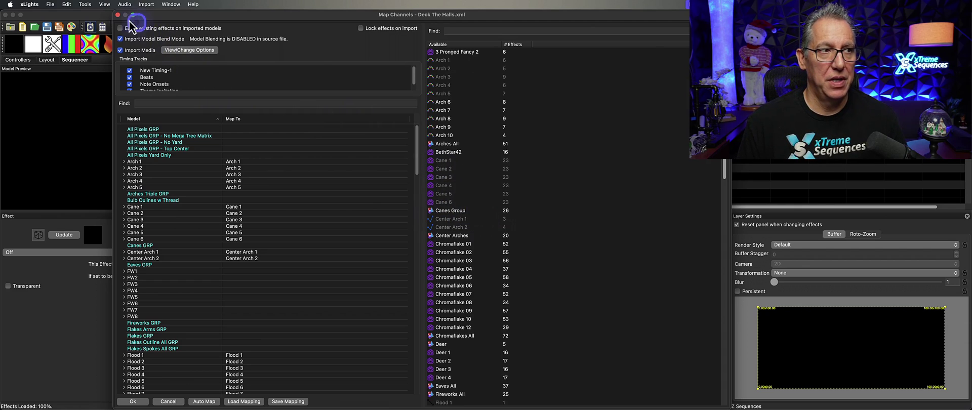
left_click(118, 15)
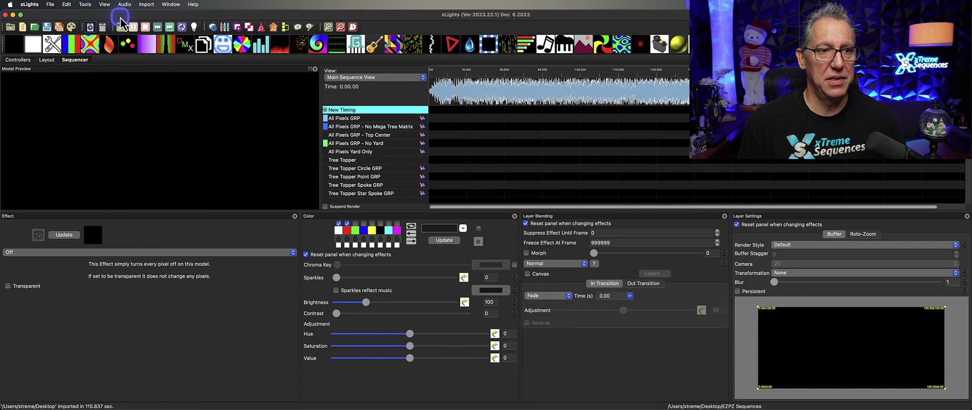
In the house layout, add the alias "canes group" to the Canes GRP model group.
left_click(46, 60)
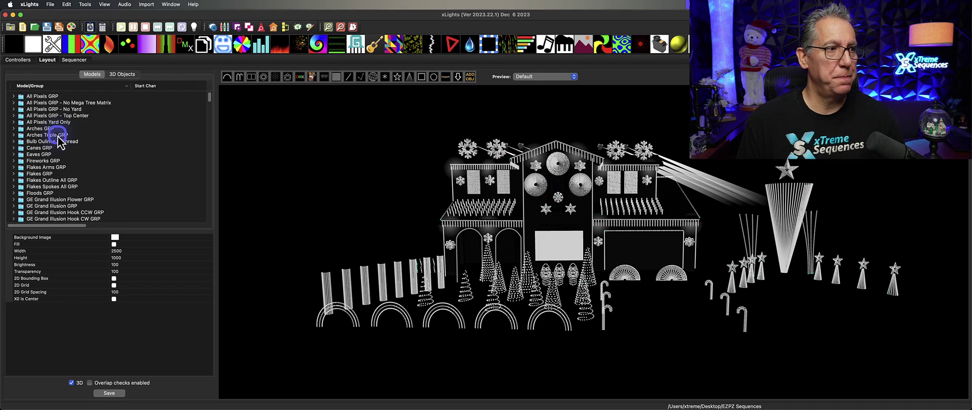
scroll(61, 178, "up", 2)
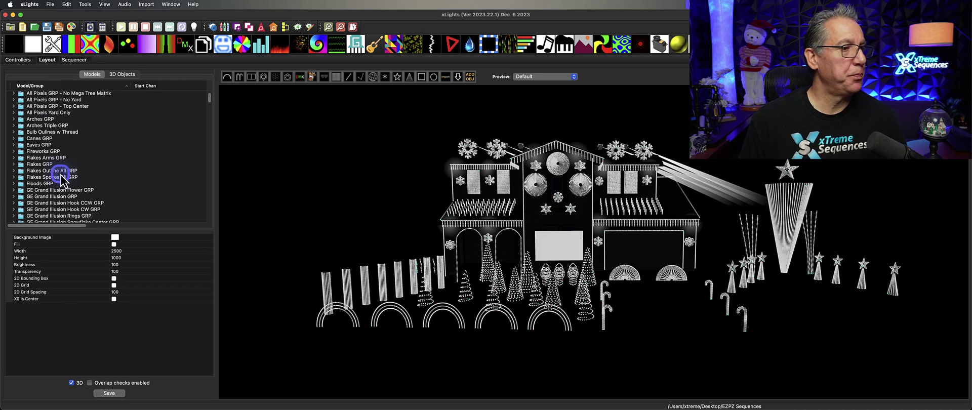
left_click(40, 138)
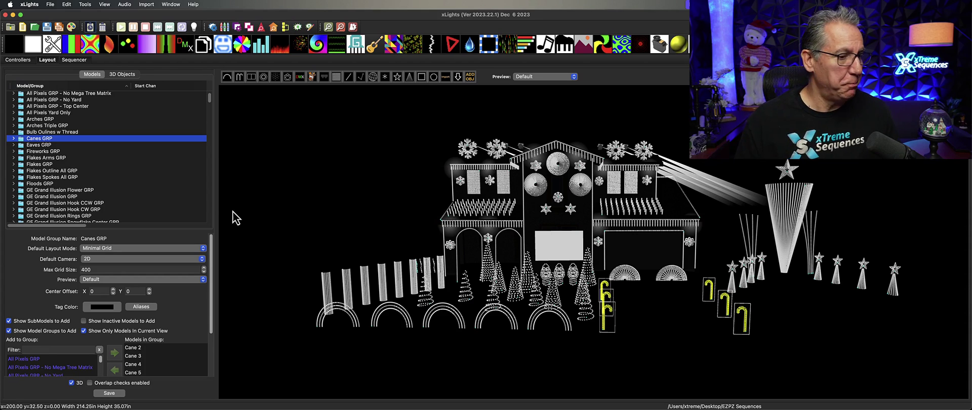
left_click(141, 307)
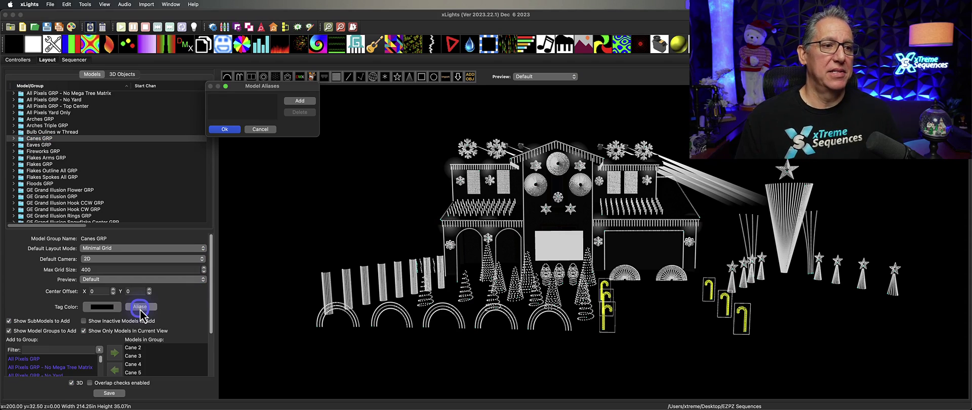
left_click_drag(293, 95, 395, 118)
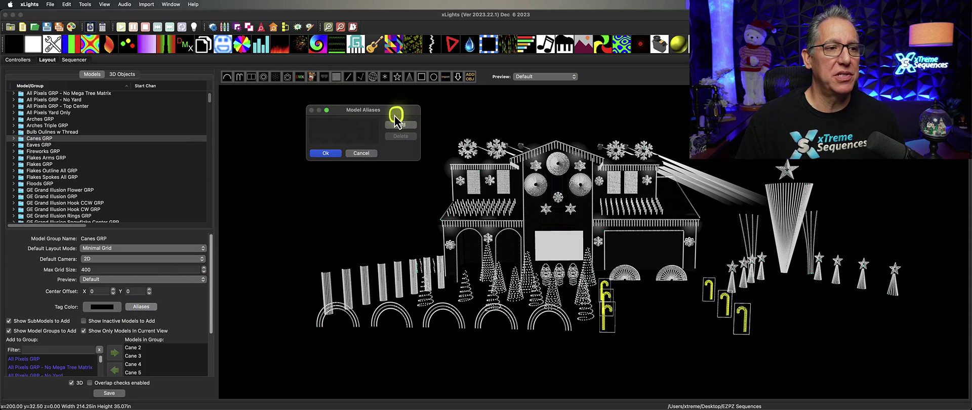
left_click_drag(419, 160, 462, 208)
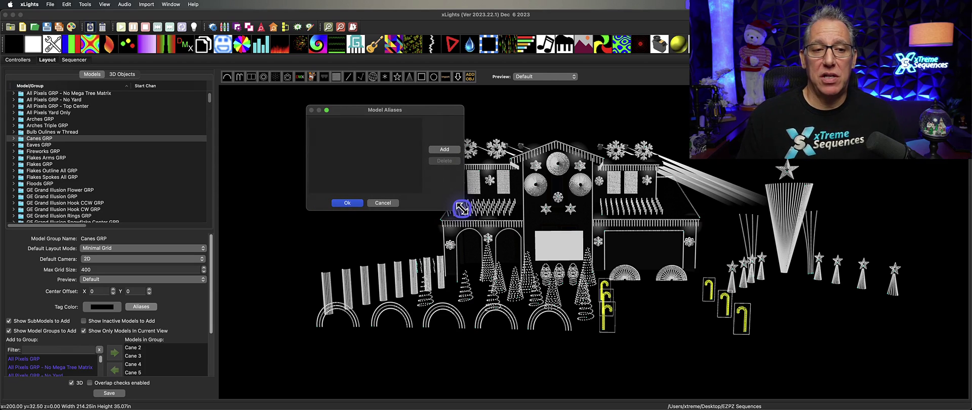
left_click(444, 150)
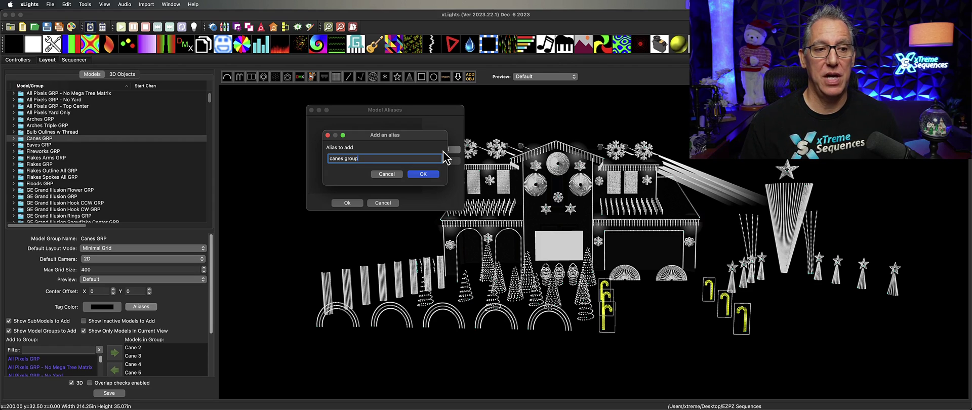
left_click(428, 174)
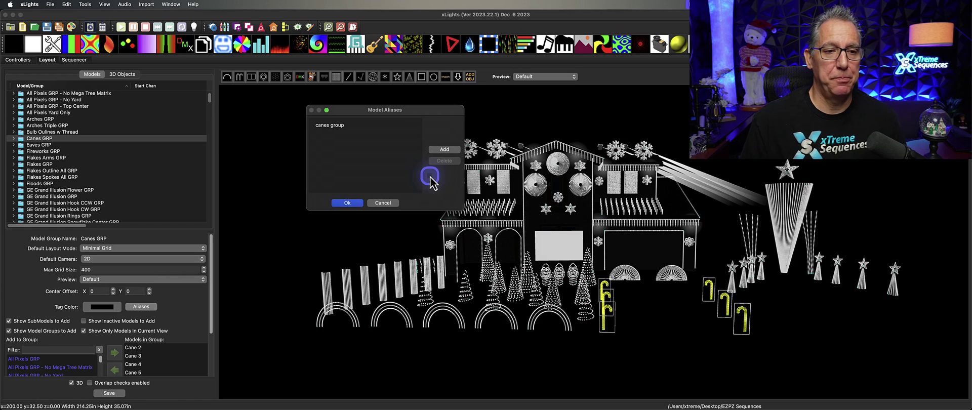
left_click(348, 203)
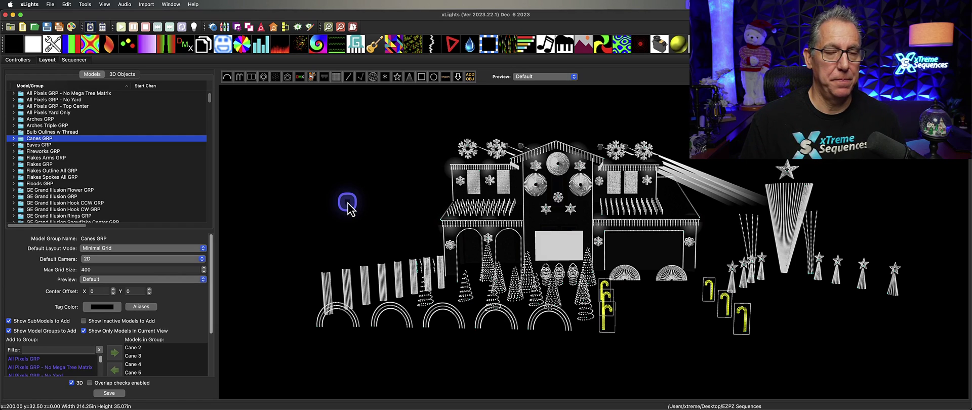
In the xS_Deck The Halls layout window, look up the exact name of the Arches All group without renaming it.
mouse_move(4, 269)
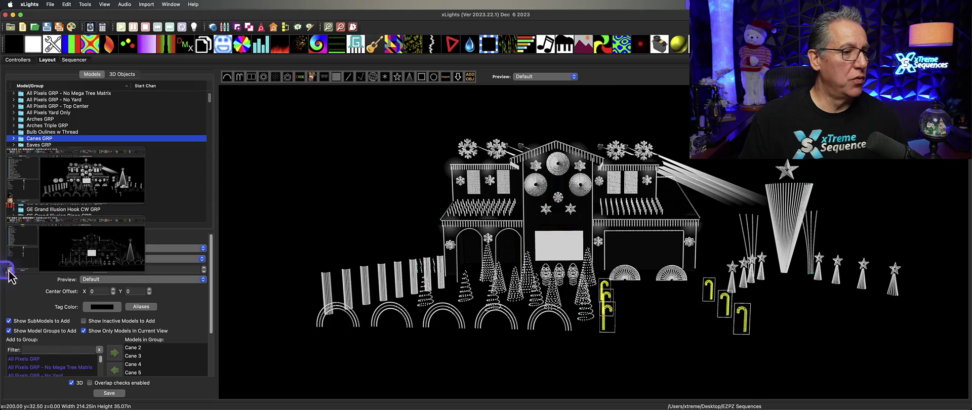
left_click(81, 253)
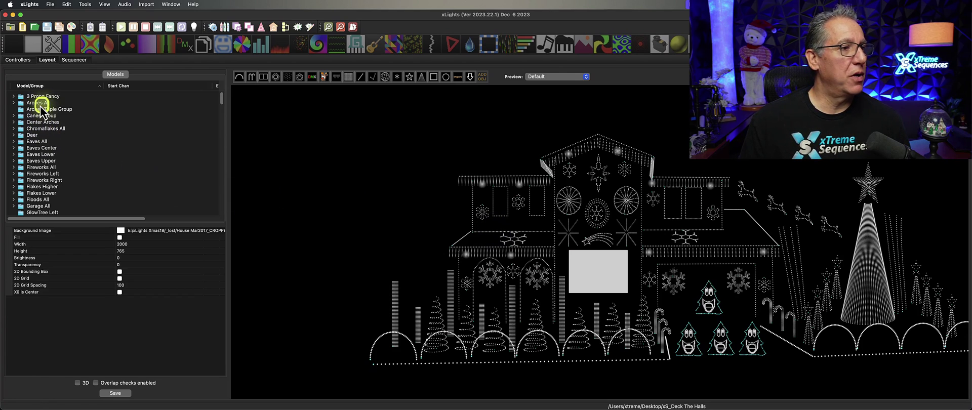
left_click(40, 105)
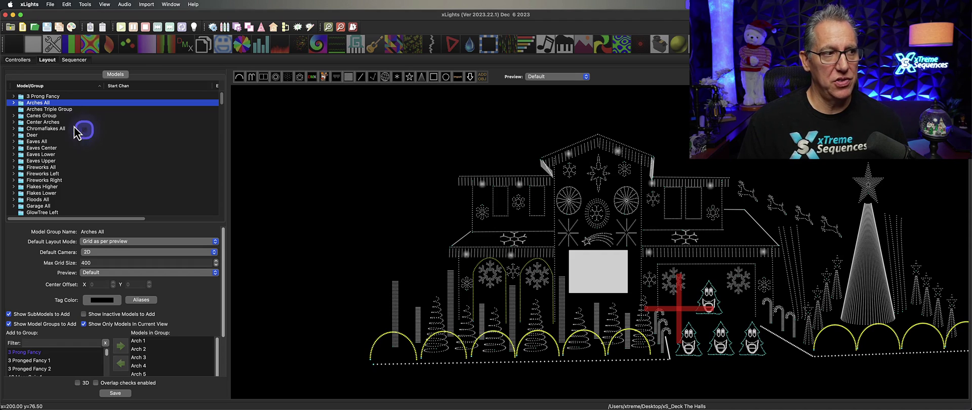
left_click(43, 104)
right_click(43, 105)
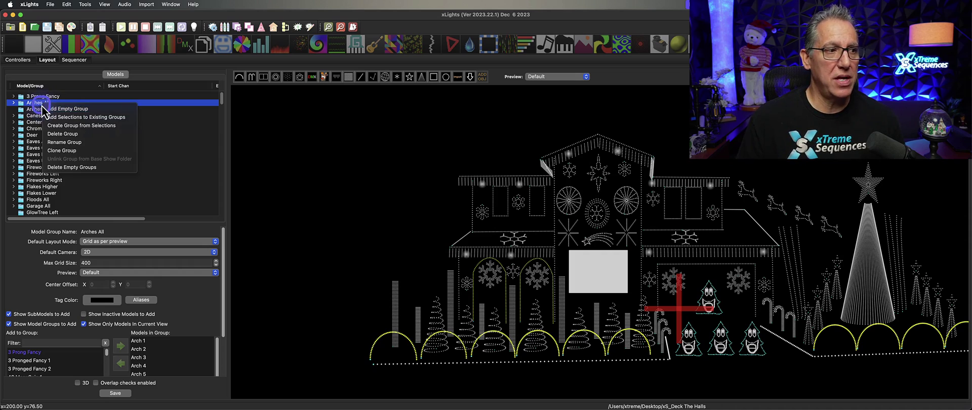
left_click(65, 143)
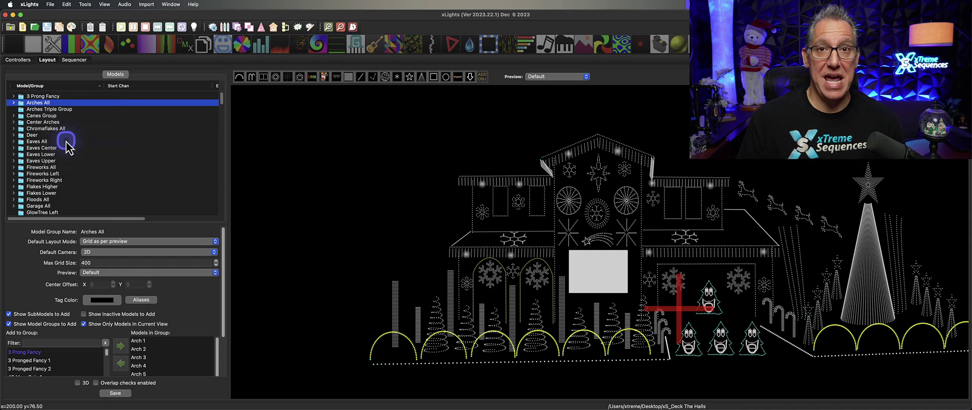
left_click(151, 142)
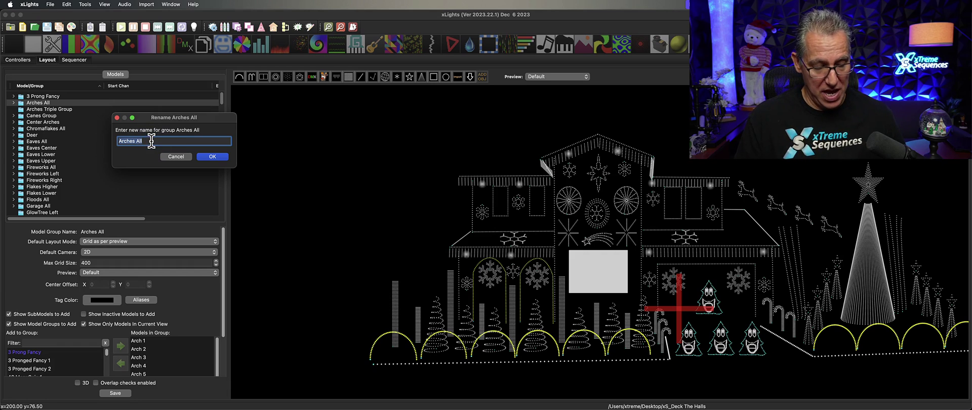
left_click(174, 157)
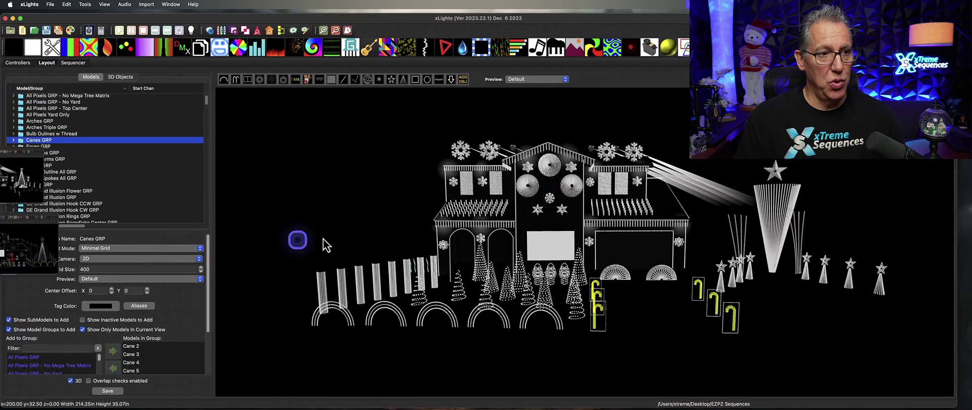
left_click(67, 140)
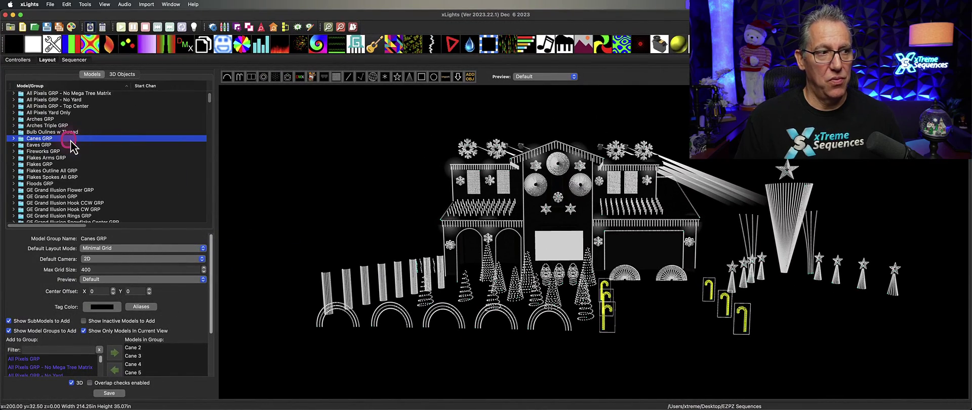
right_click(71, 141)
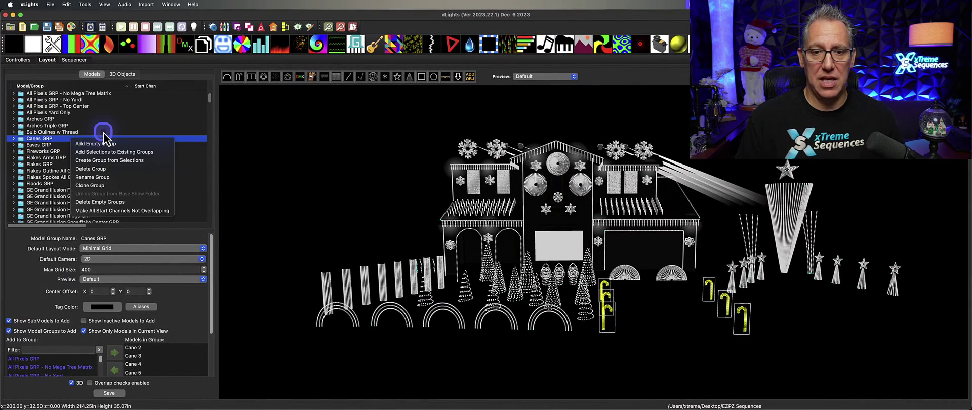
left_click(63, 154)
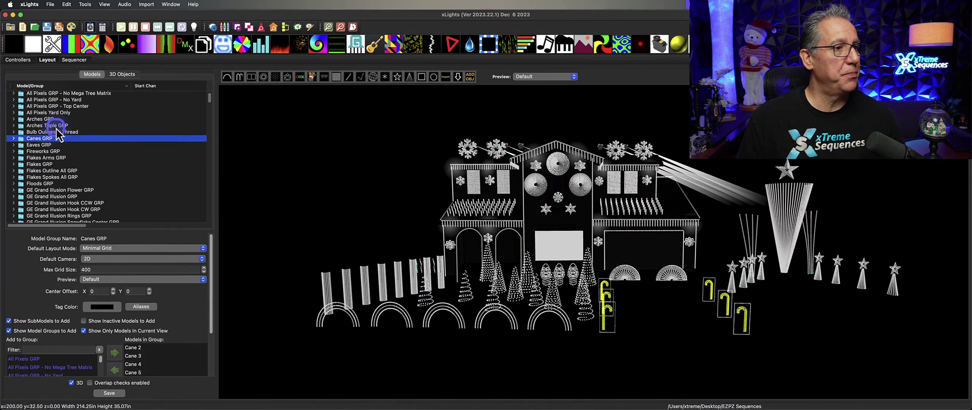
scroll(83, 139, "up", 1)
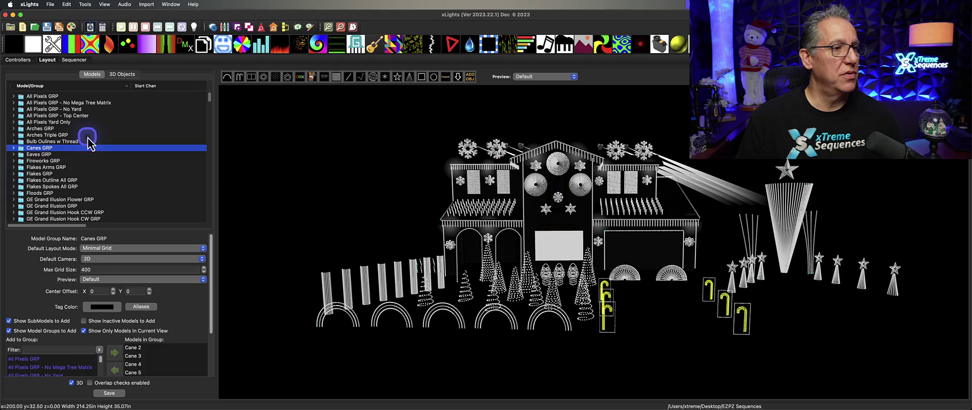
left_click_drag(87, 138, 96, 246)
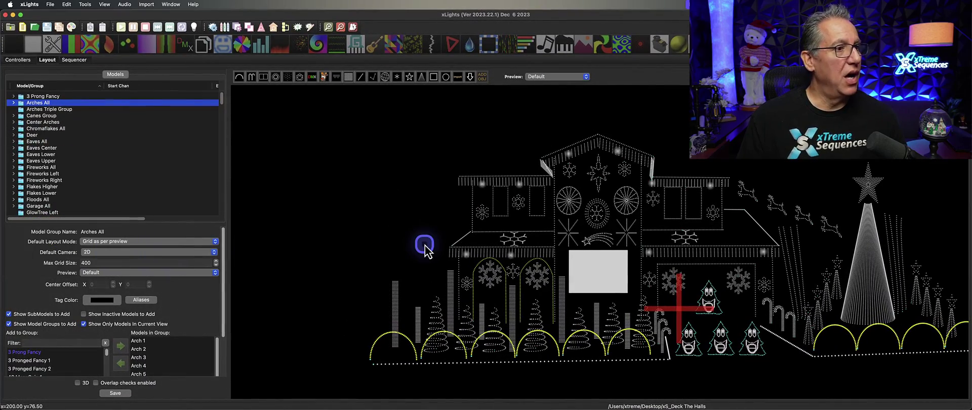
Return to the house layout window and add the alias "arches all" to the Arches Triple GRP model group.
mouse_move(2, 131)
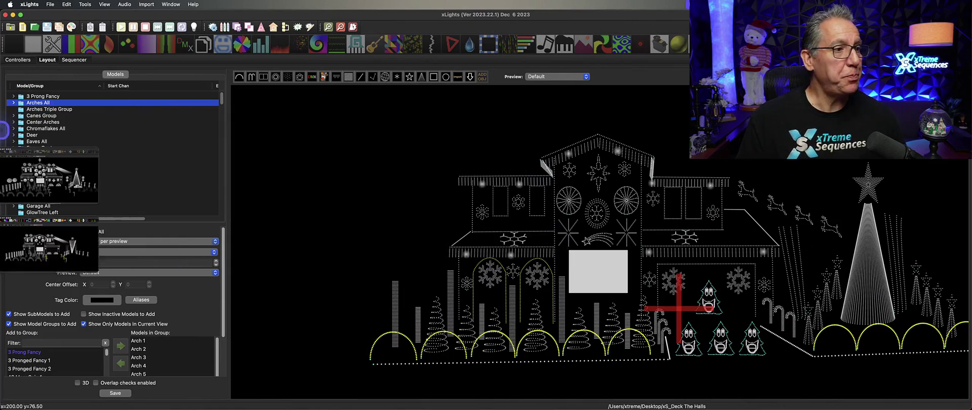
left_click(48, 245)
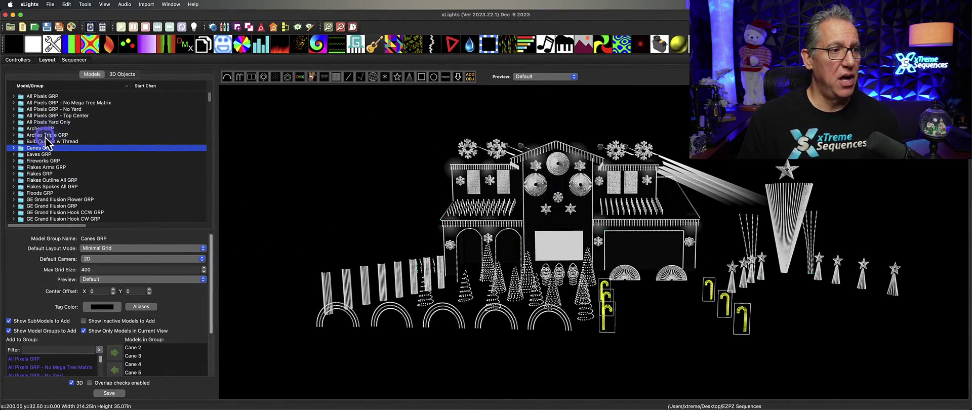
left_click(48, 135)
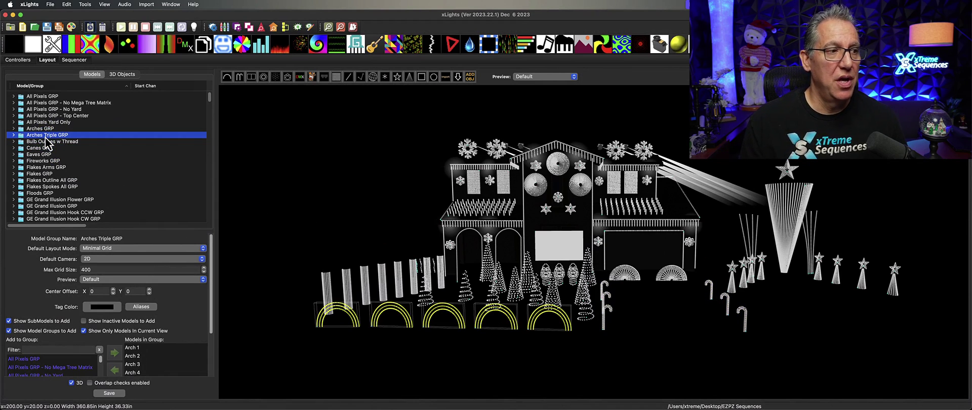
left_click(144, 307)
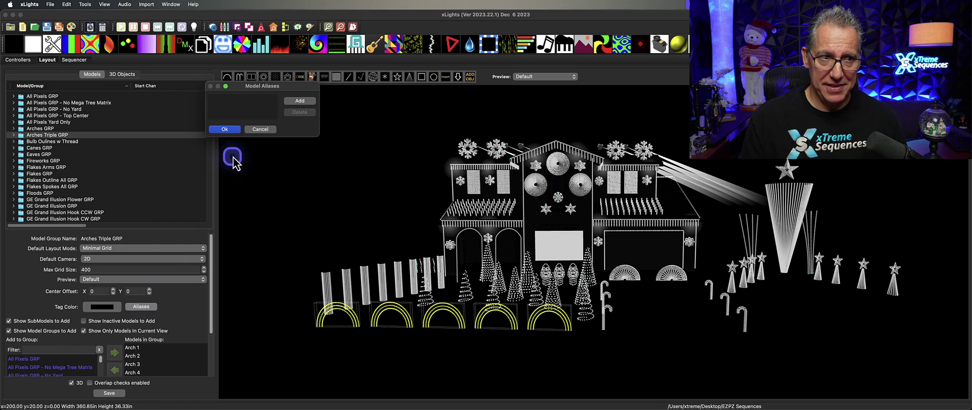
left_click(299, 101)
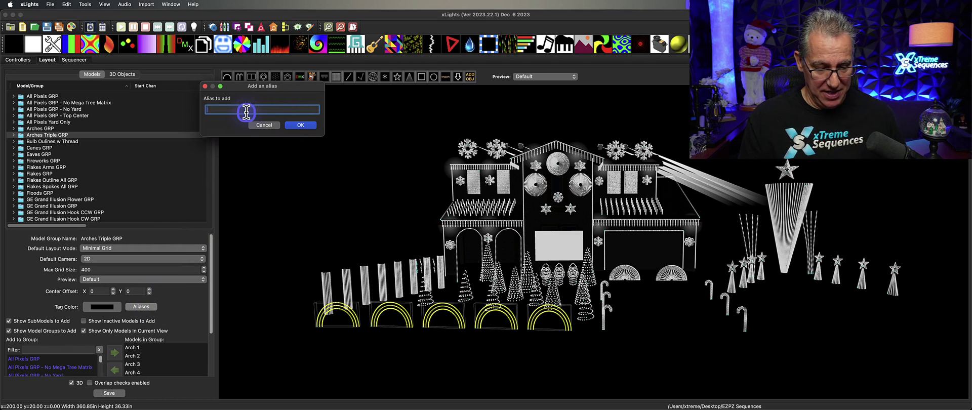
left_click(246, 110)
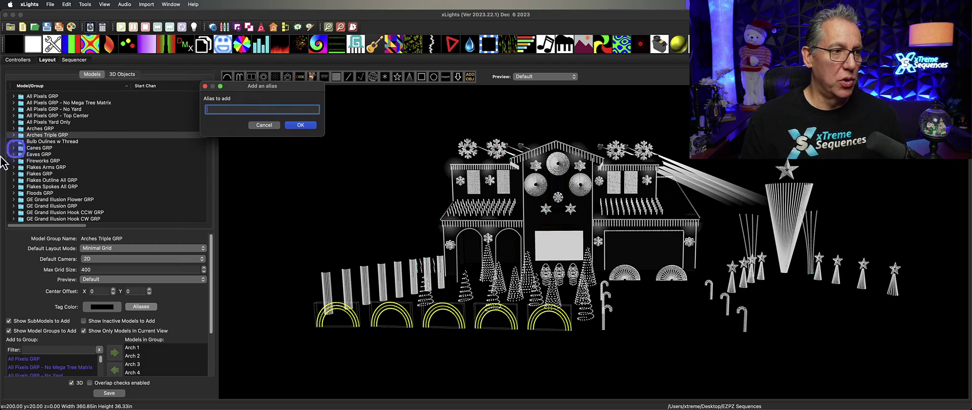
left_click(80, 261)
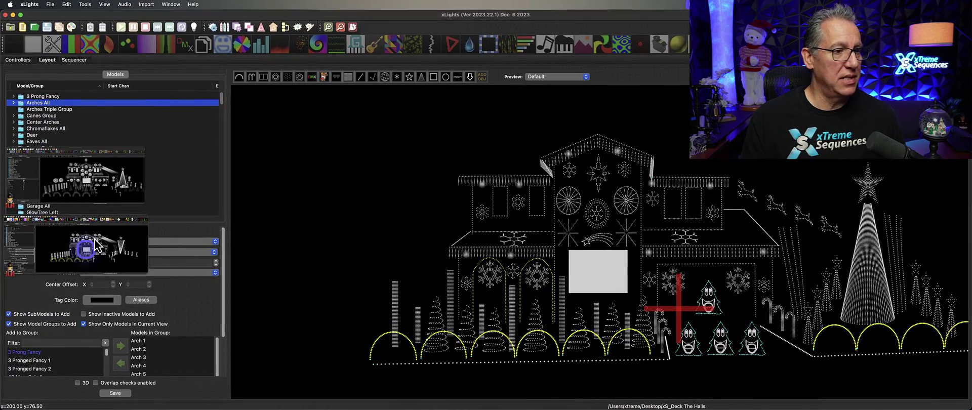
right_click(48, 104)
mouse_move(2, 147)
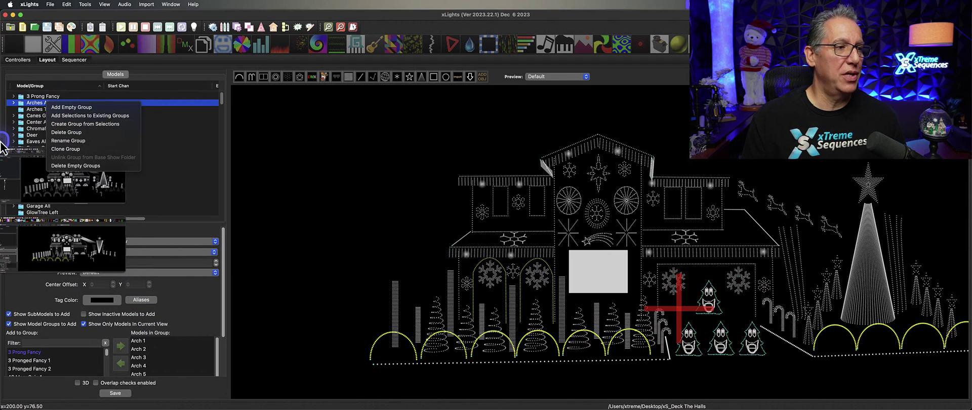
left_click(80, 194)
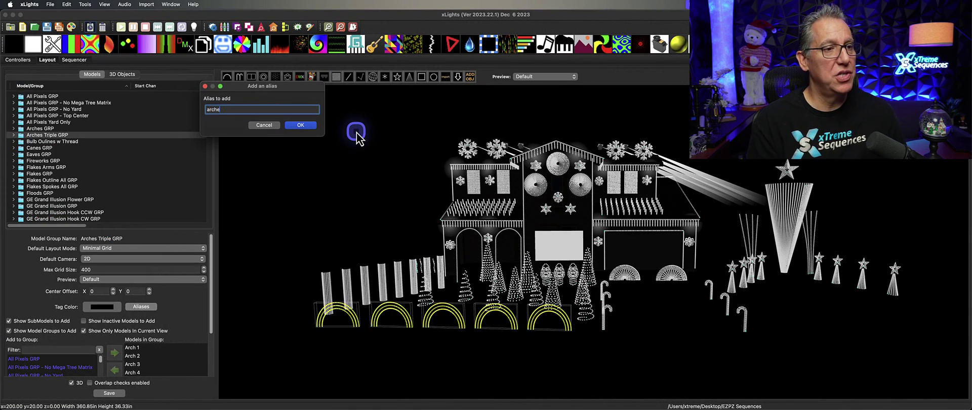
type("s all")
key("Return")
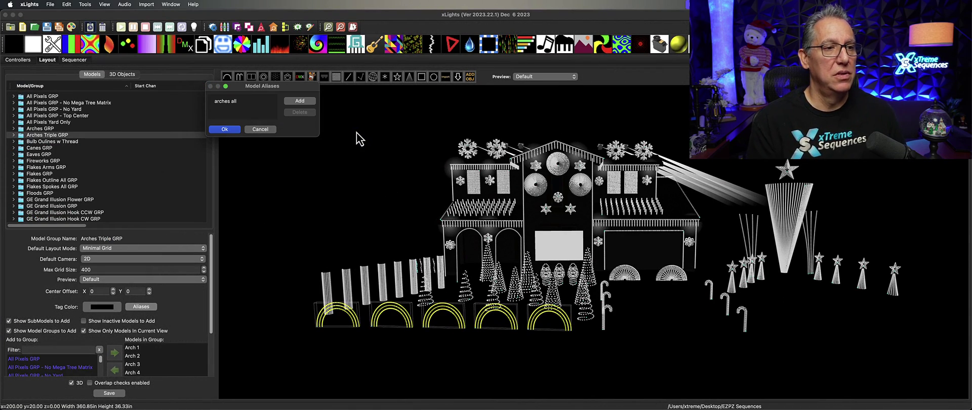
key("Return")
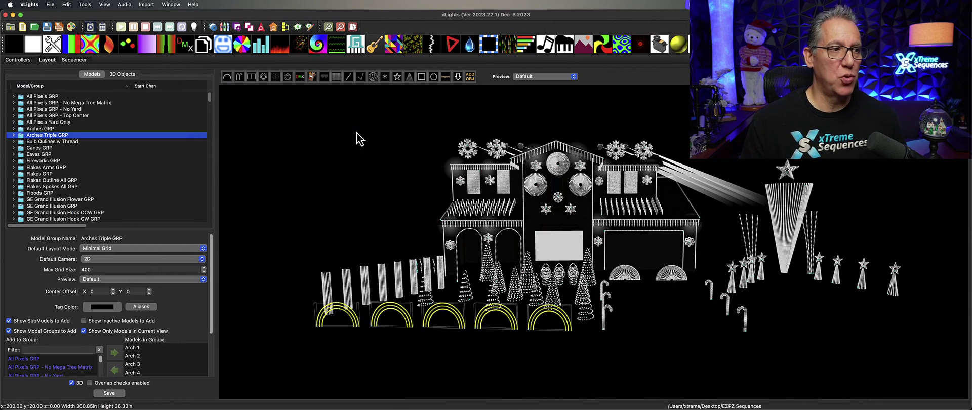
In the xS_Deck The Halls layout window, look up the exact name of the House All group.
left_click(189, 201)
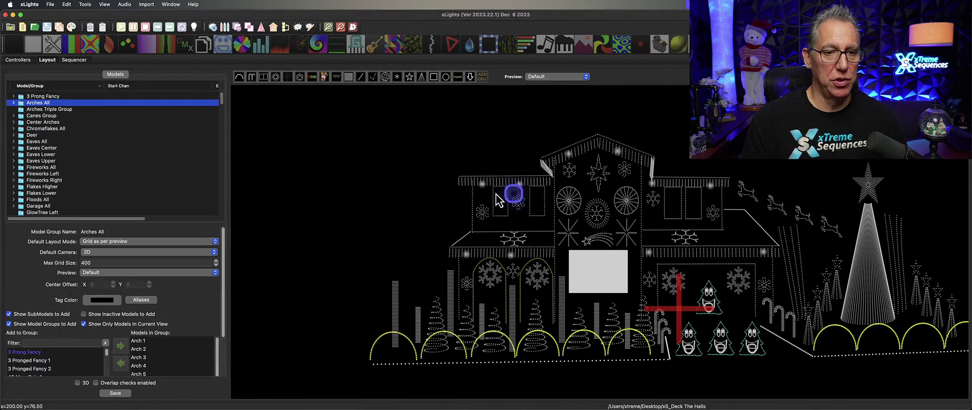
left_click(363, 182)
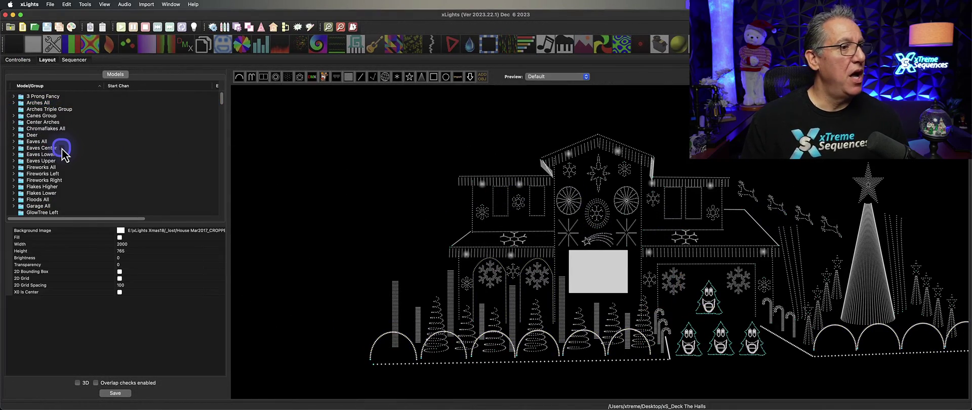
scroll(62, 154, "down", 5)
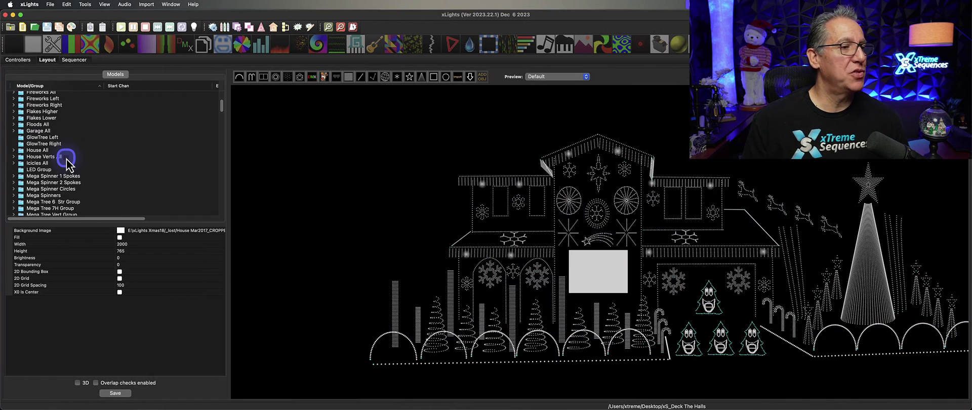
left_click(52, 151)
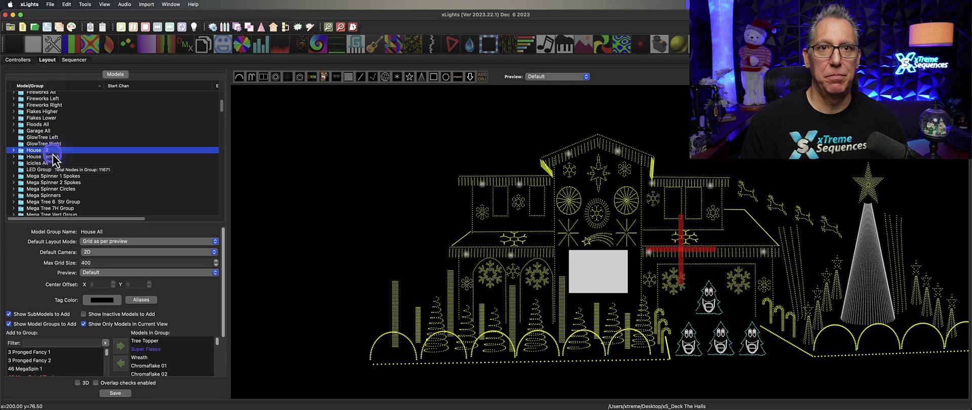
Return to the house layout window and add the alias "house all" to the All Pixels GRP model group.
key("super+shift+3")
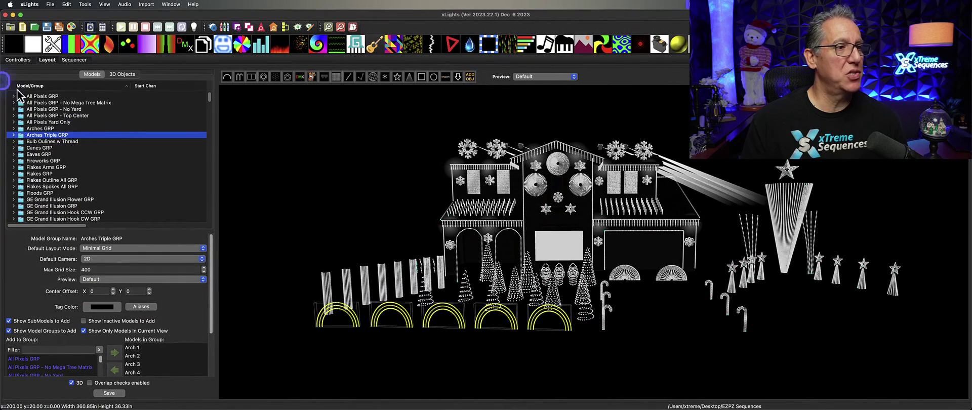
left_click(43, 96)
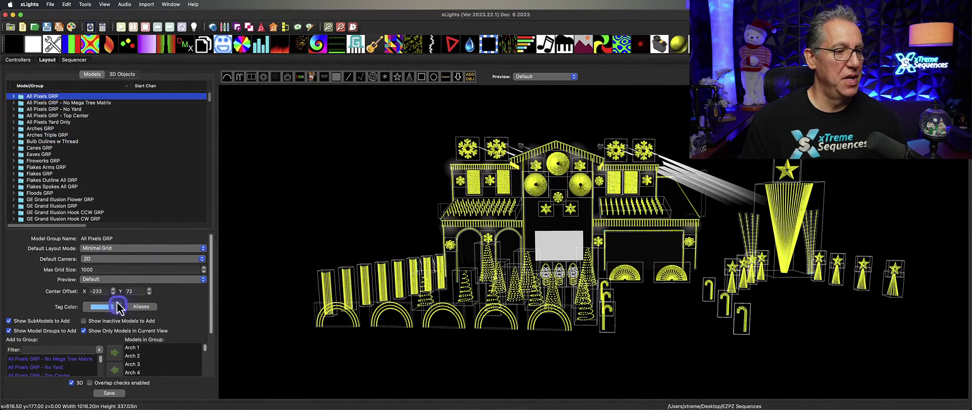
left_click(140, 307)
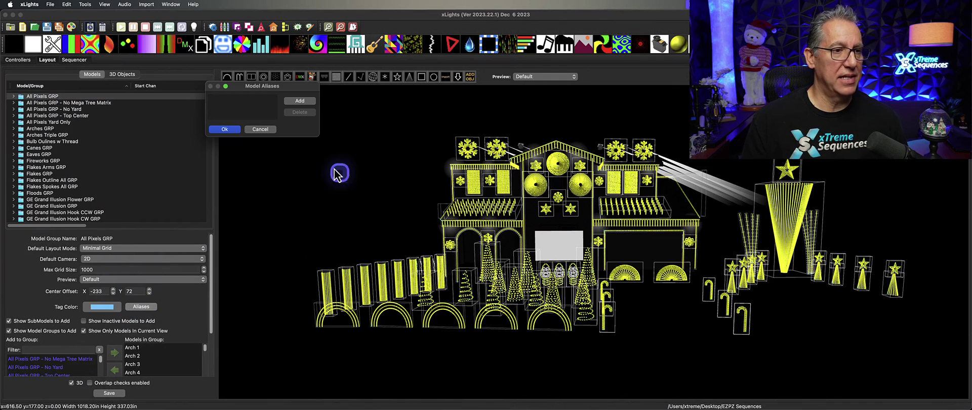
left_click(299, 101)
type("house ")
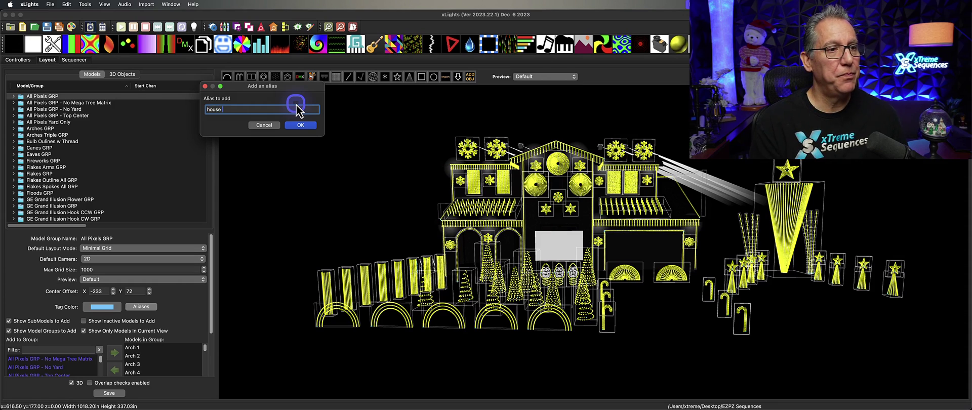
type("all")
key("Return")
key("Return")
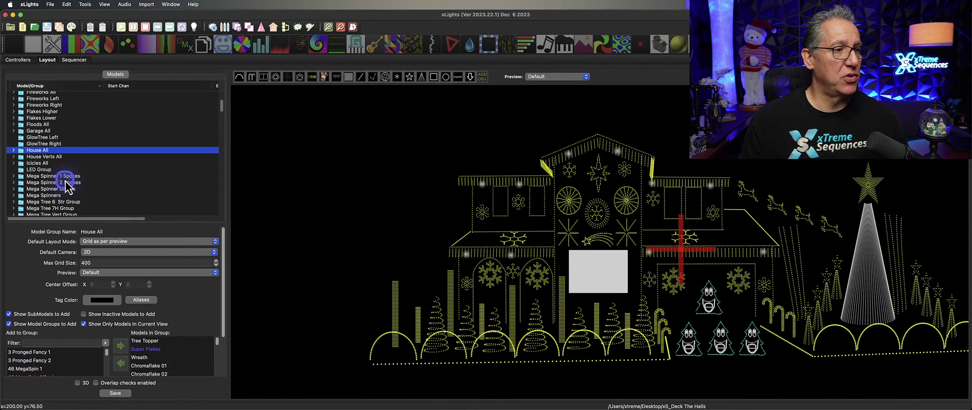
Switch back to the house layout window and add the alias "icicles all" to the Icicles GRP model group.
mouse_move(50, 224)
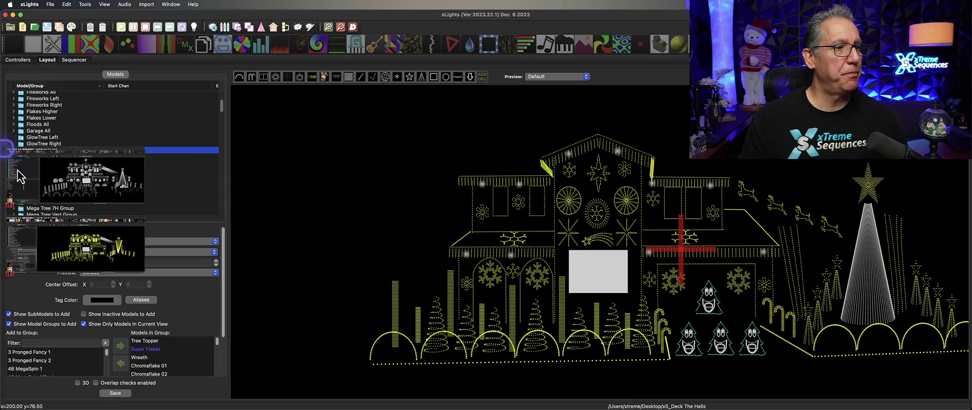
left_click(50, 228)
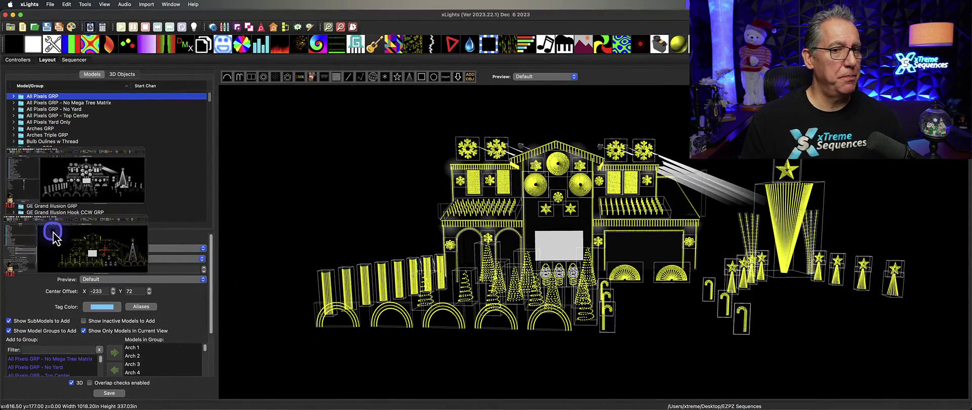
left_click(250, 209)
scroll(65, 193, "down", 10)
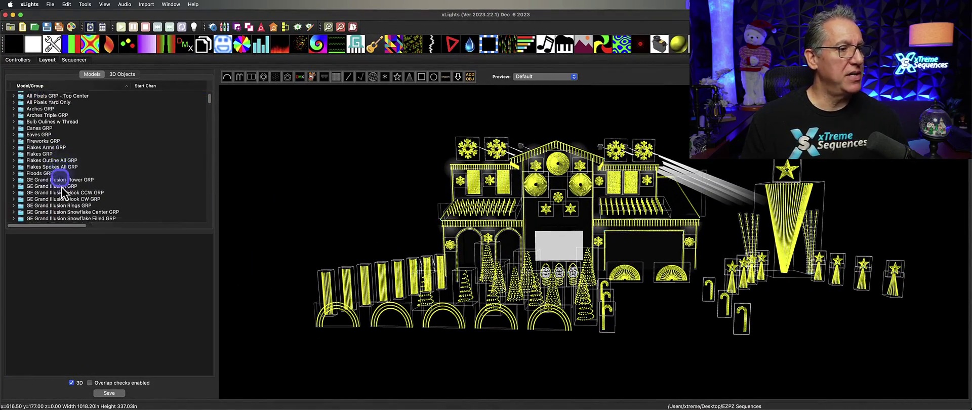
scroll(65, 192, "down", 10)
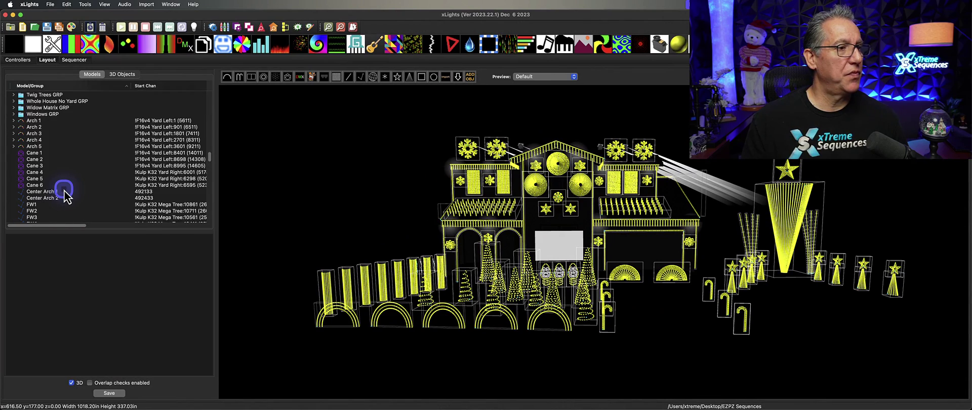
scroll(64, 194, "up", 15)
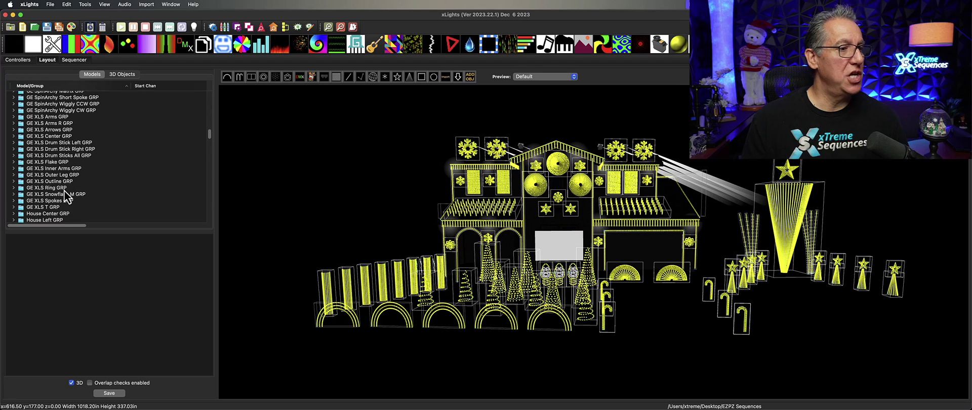
scroll(65, 194, "down", 2)
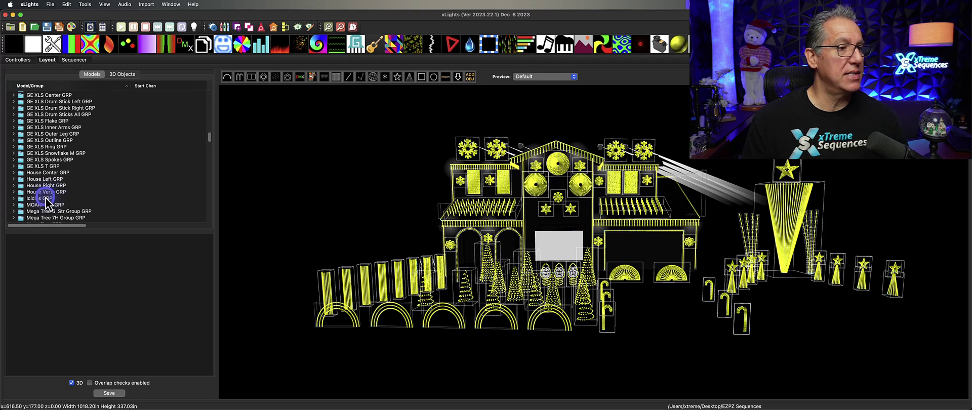
left_click(47, 198)
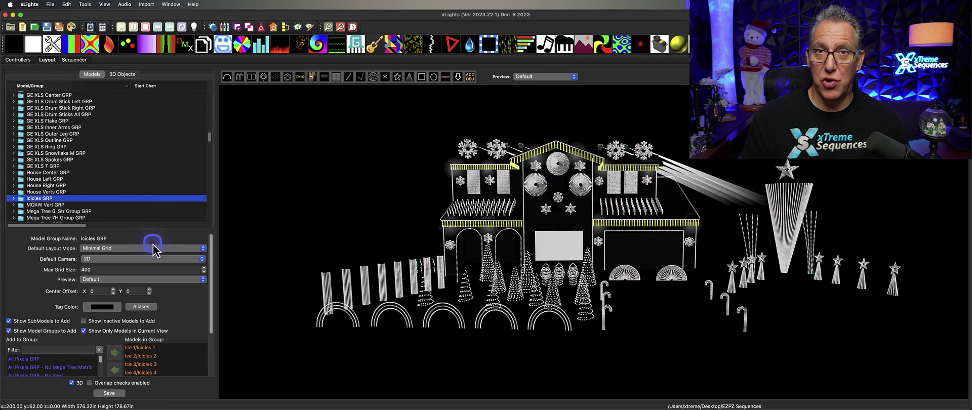
left_click(141, 306)
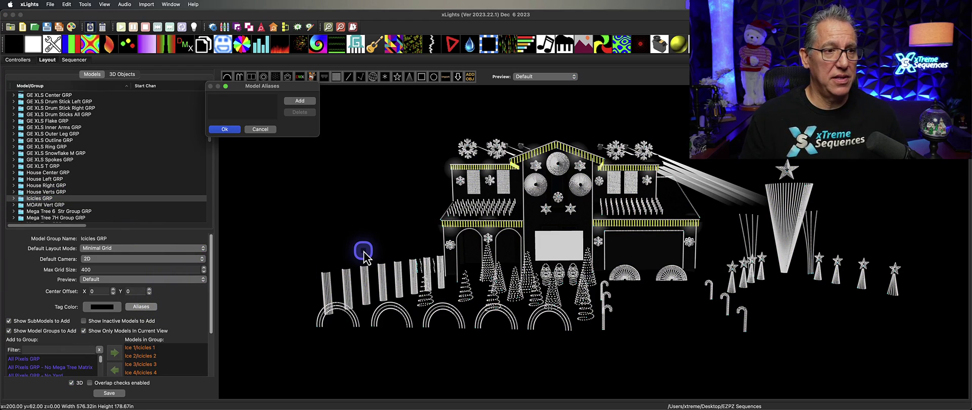
left_click(304, 101)
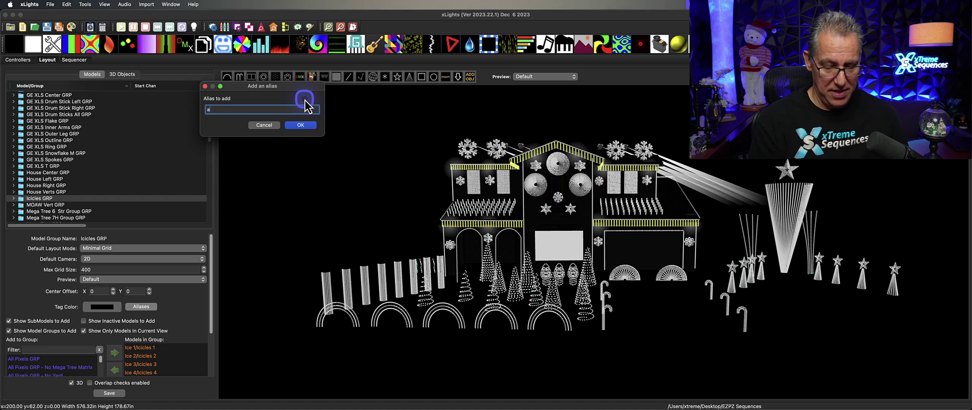
type("aicicle")
key("BackSpace")
key("BackSpace")
key("BackSpace")
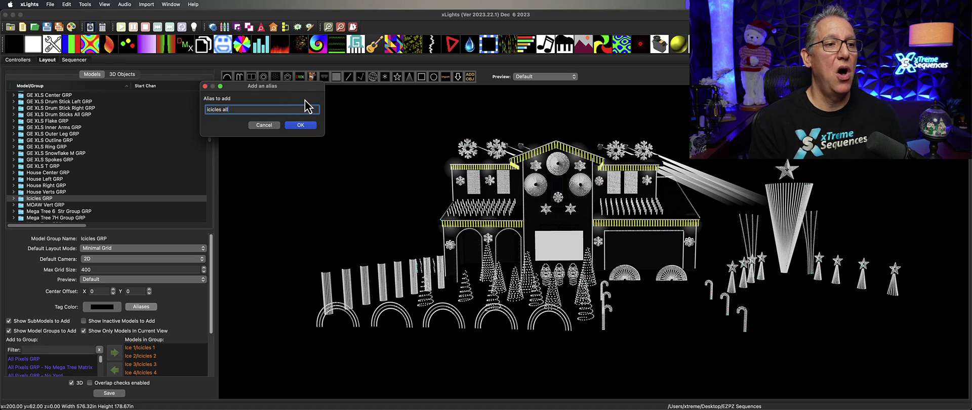
key("Return")
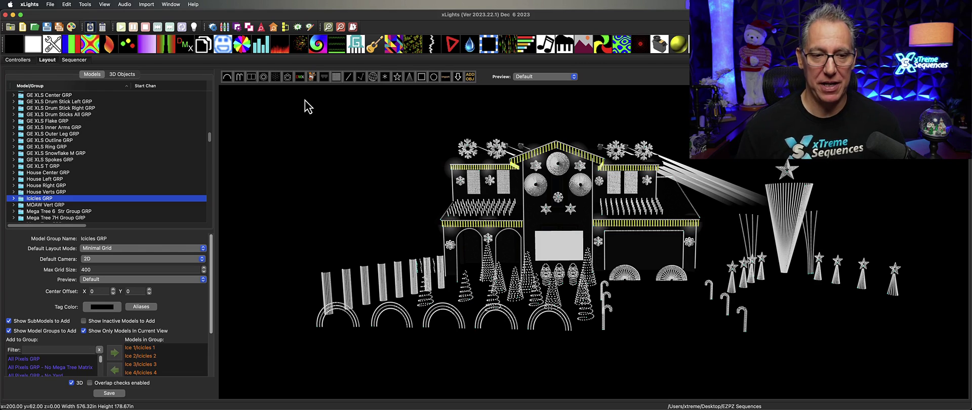
Start an effects import from the file xS_Deck The Halls.zip on the Desktop to bring up its channel mapping.
left_click(398, 111)
left_click(392, 166)
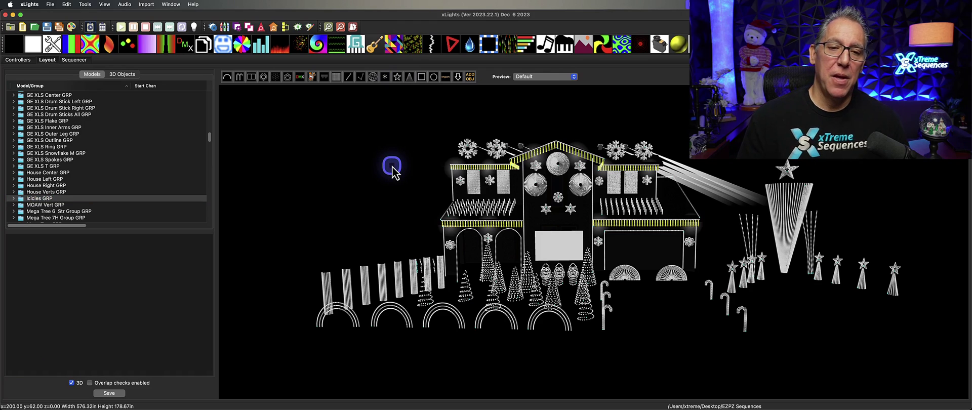
left_click(147, 5)
left_click(154, 15)
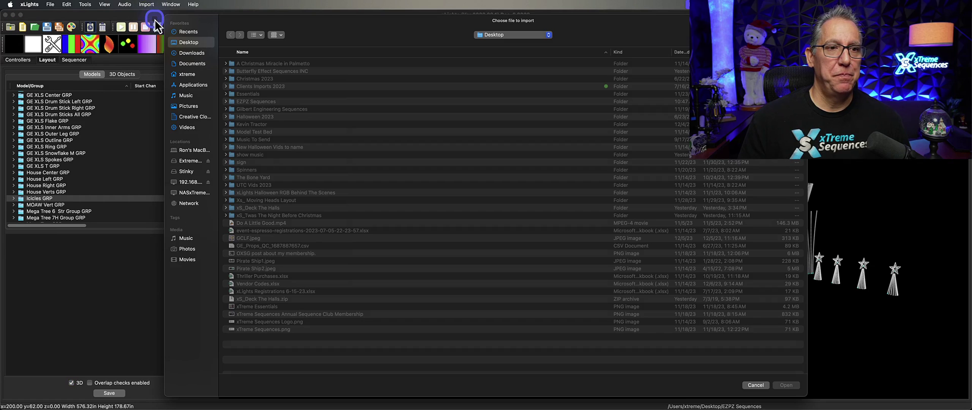
left_click(268, 299)
double_click(268, 299)
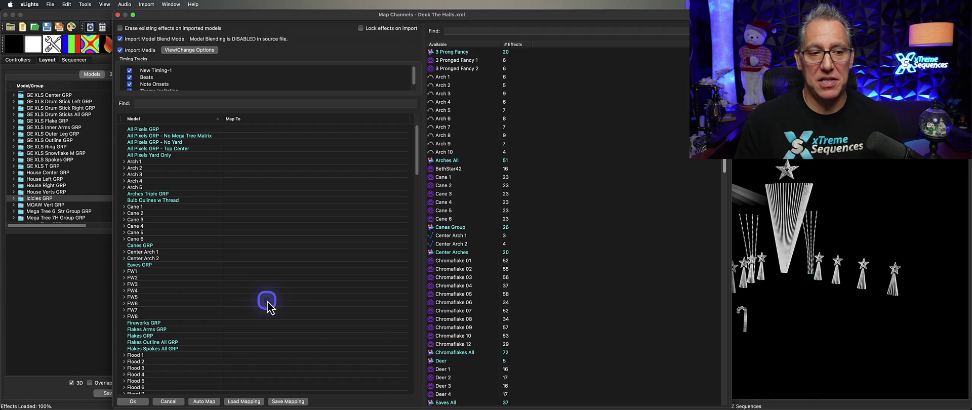
Auto-map the Deck The Halls channels onto the house models and groups, and import the mapped effects.
left_click(204, 400)
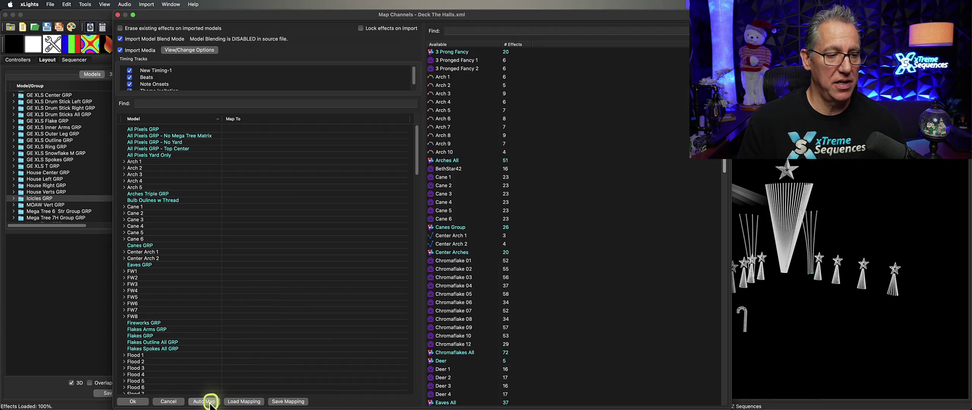
left_click(681, 281)
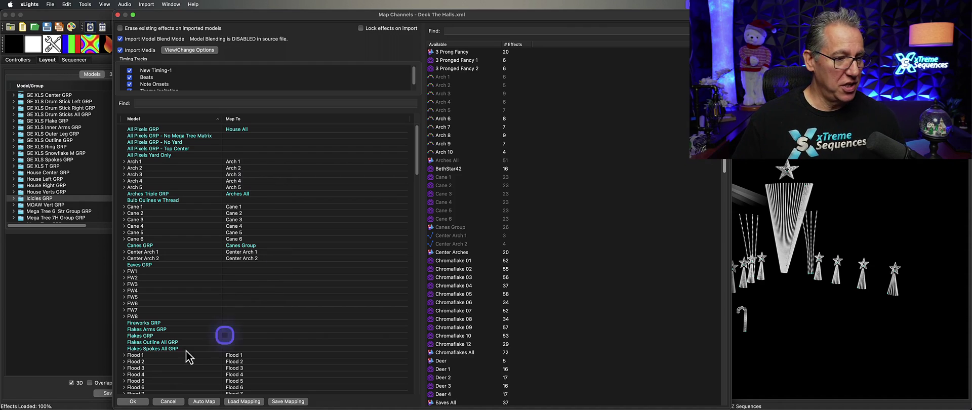
left_click(133, 401)
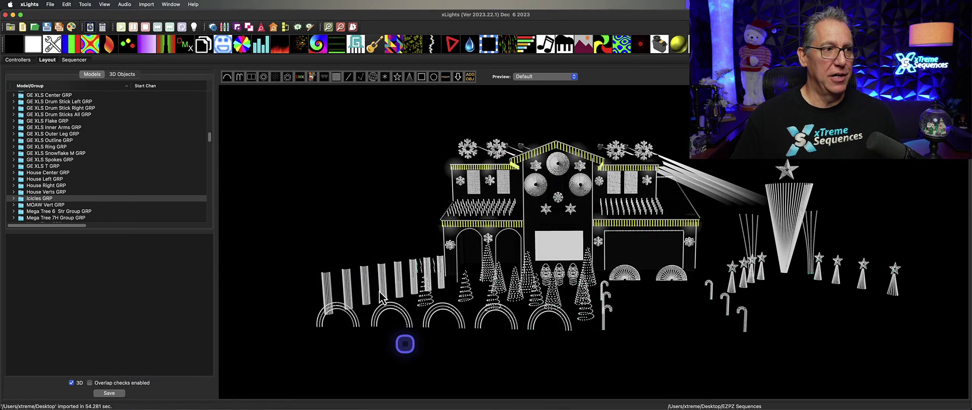
Look over the imported effects in the sequencer timeline, and return to the house layout without changing it.
left_click(75, 60)
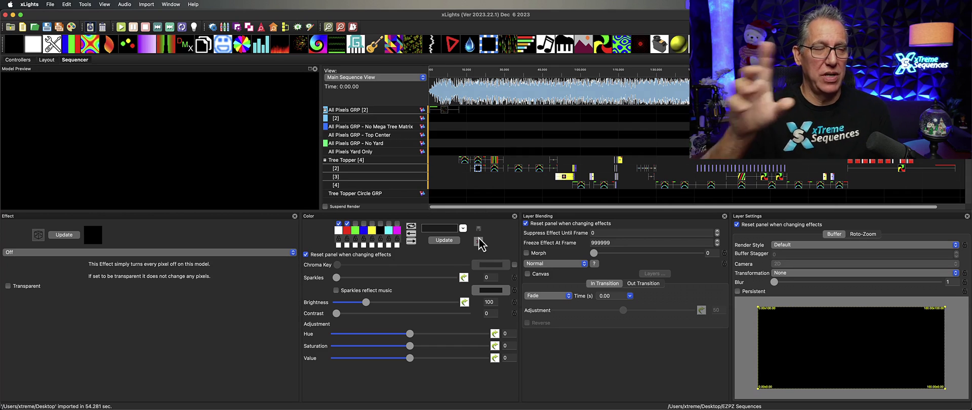
left_click(48, 60)
right_click(297, 146)
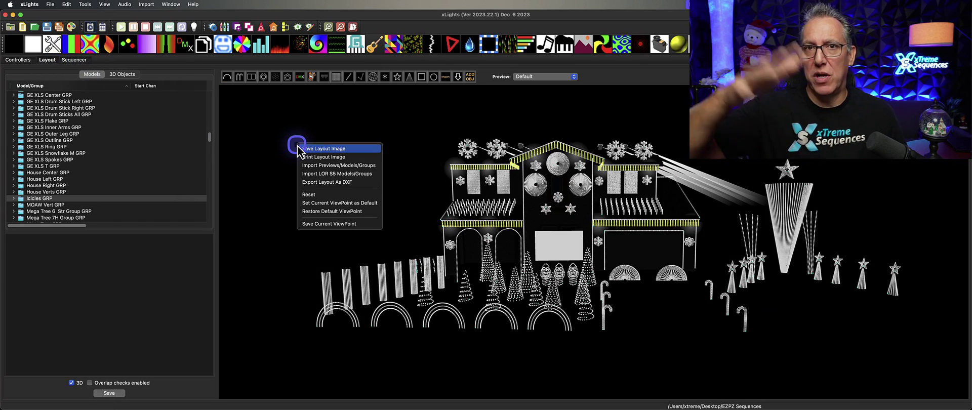
left_click(420, 125)
left_click(420, 126)
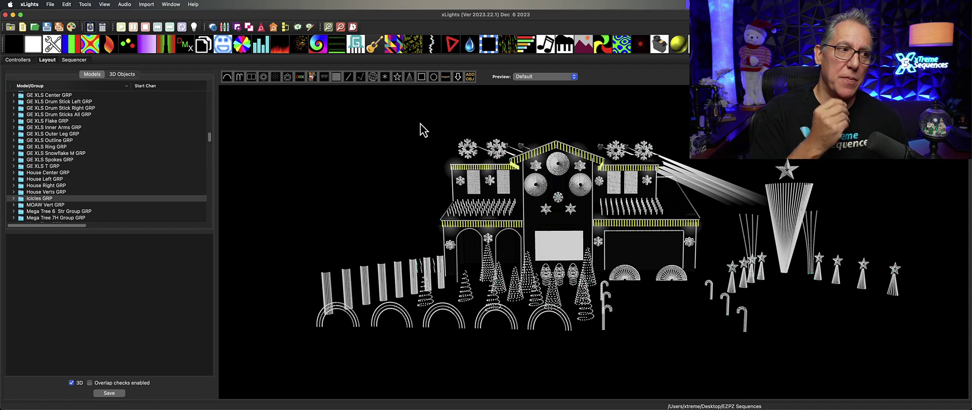
Rename the Window Matix 1 model to Winder Matix 1 and save its old name as an alias.
left_click(469, 149)
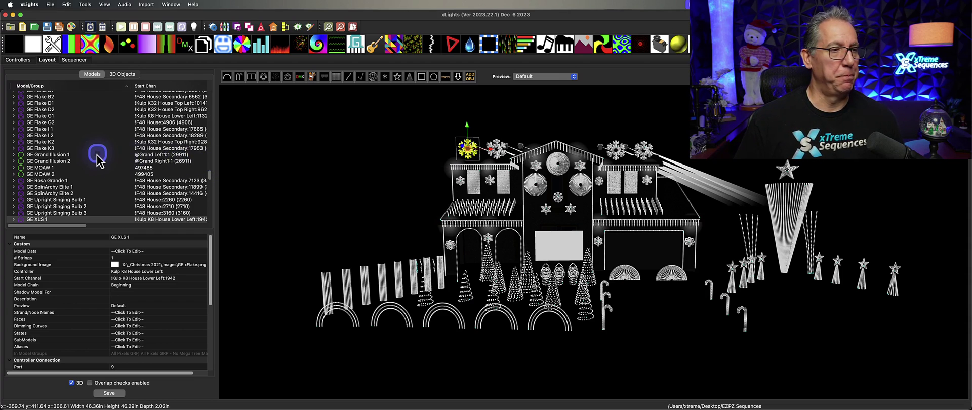
scroll(99, 161, "down", 3)
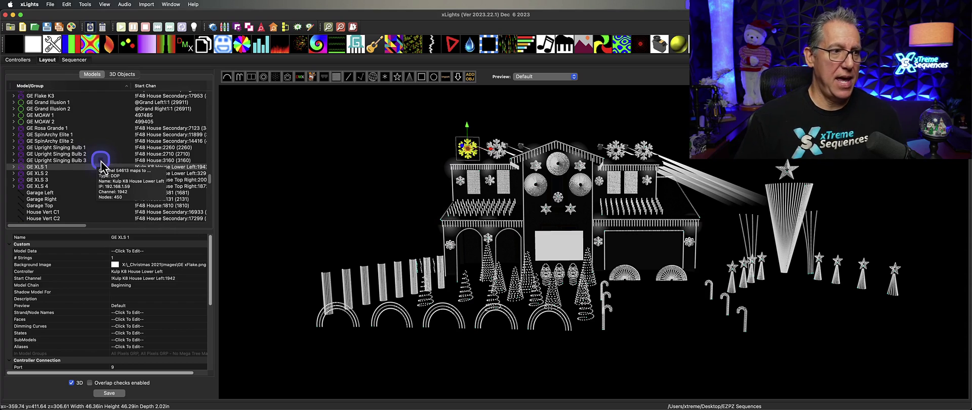
scroll(99, 162, "down", 5)
scroll(102, 162, "down", 10)
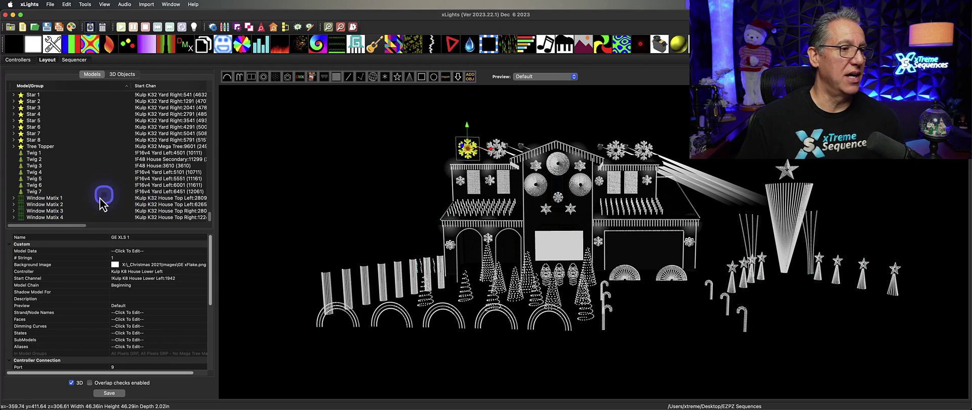
left_click(59, 198)
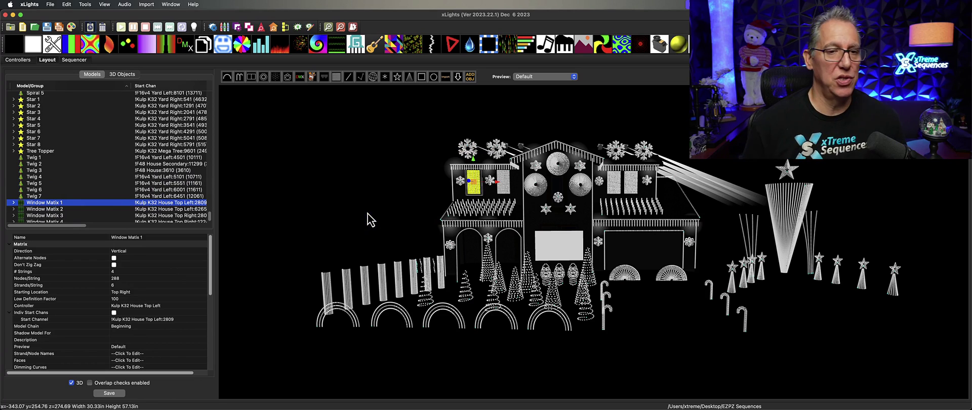
left_click(361, 221)
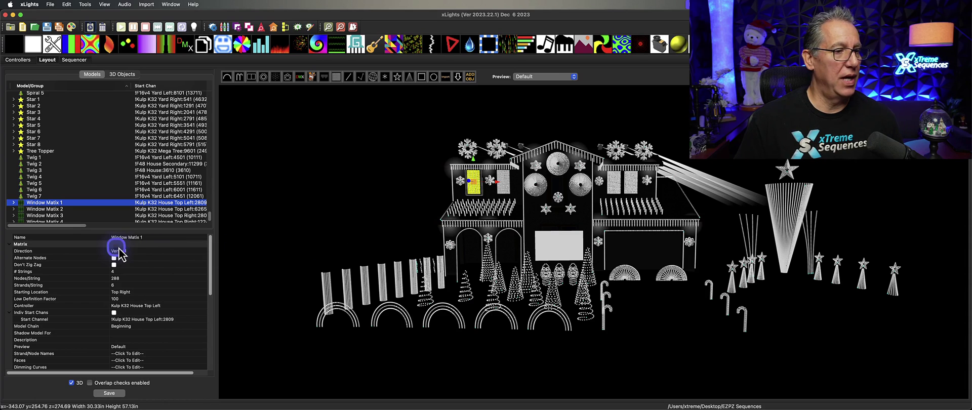
left_click(129, 237)
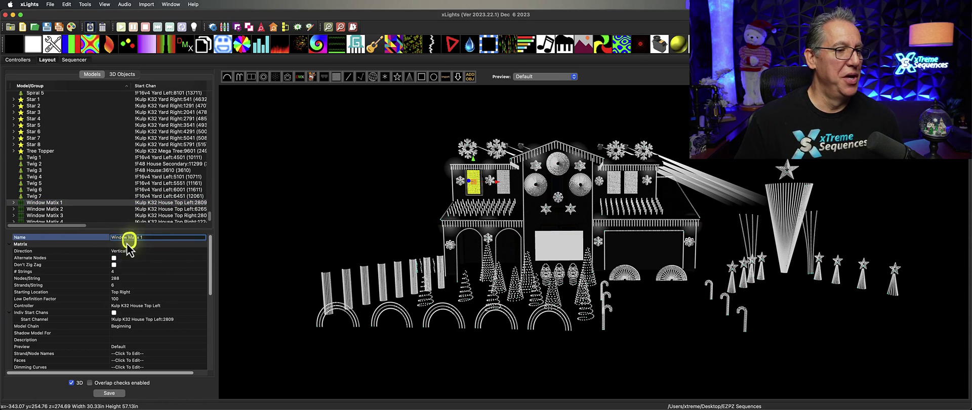
left_click(158, 290)
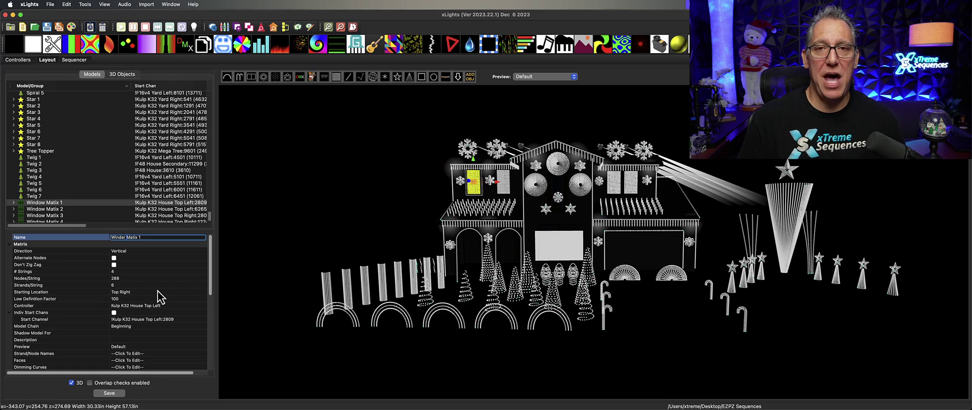
key("Return")
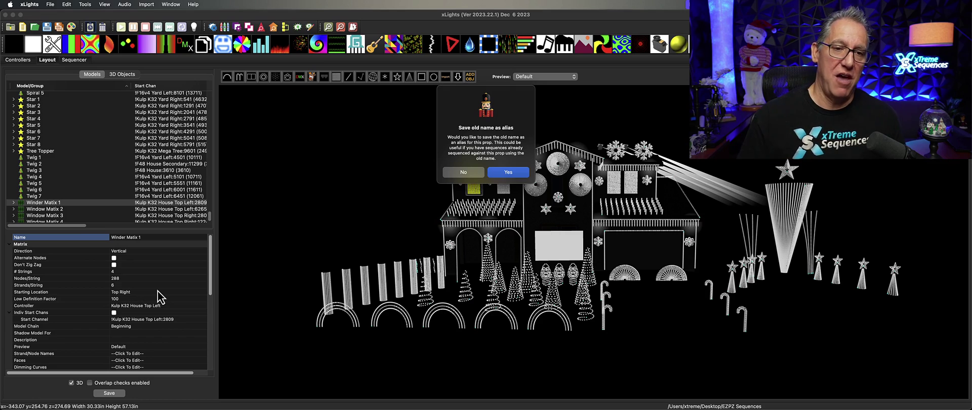
left_click(508, 172)
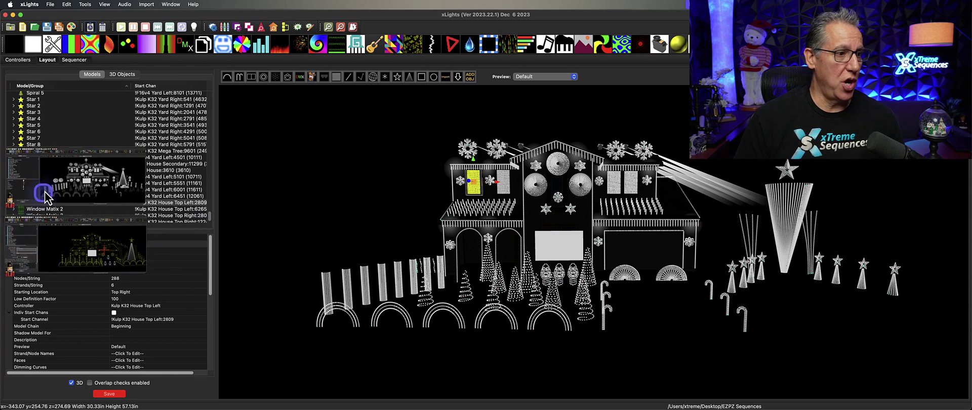
Switch to the Christmas 2023 layout window and check the aliases of the All Pixels GRP model group.
left_click(57, 179)
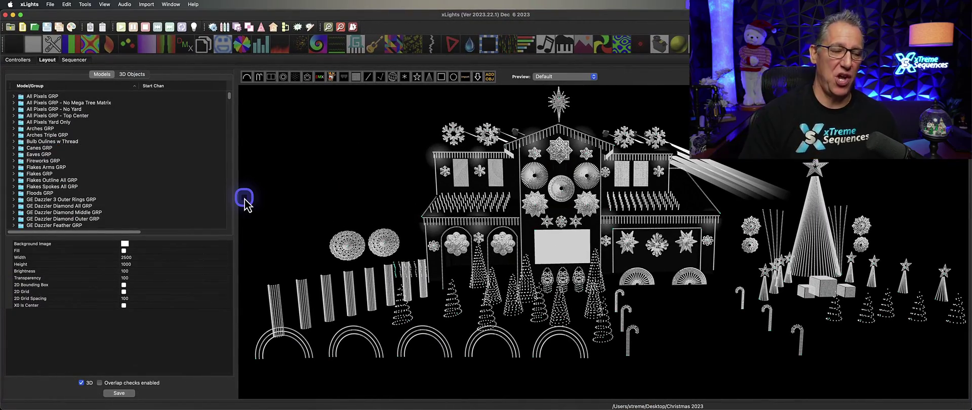
left_click(32, 96)
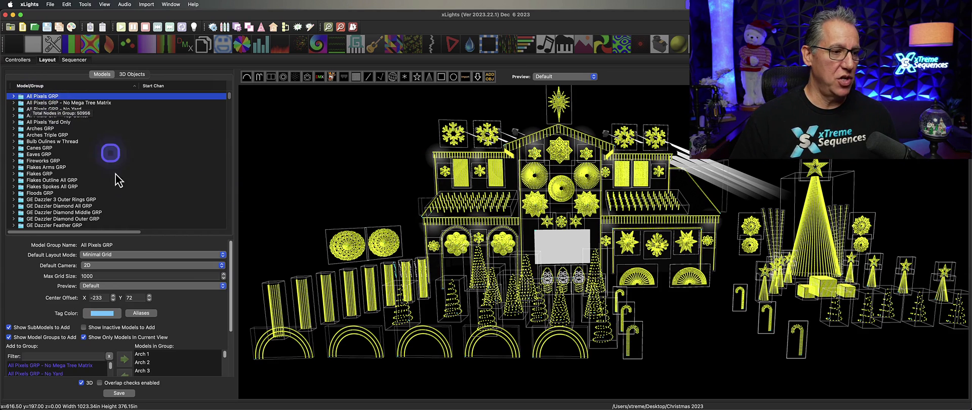
left_click(142, 313)
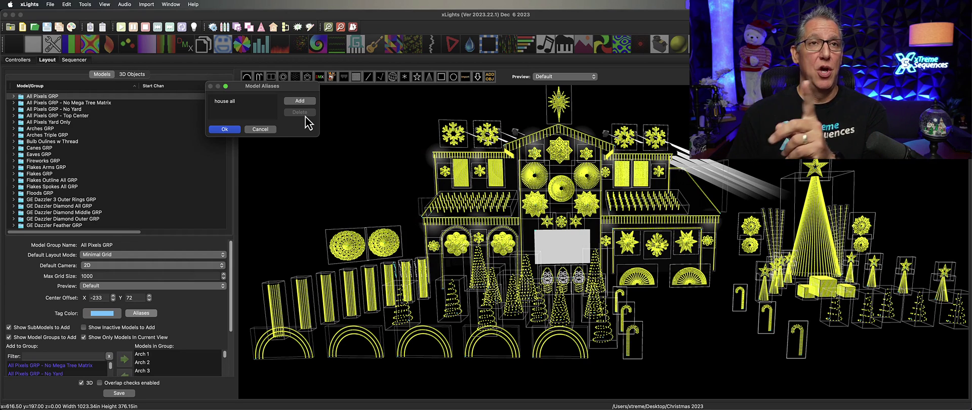
left_click(218, 131)
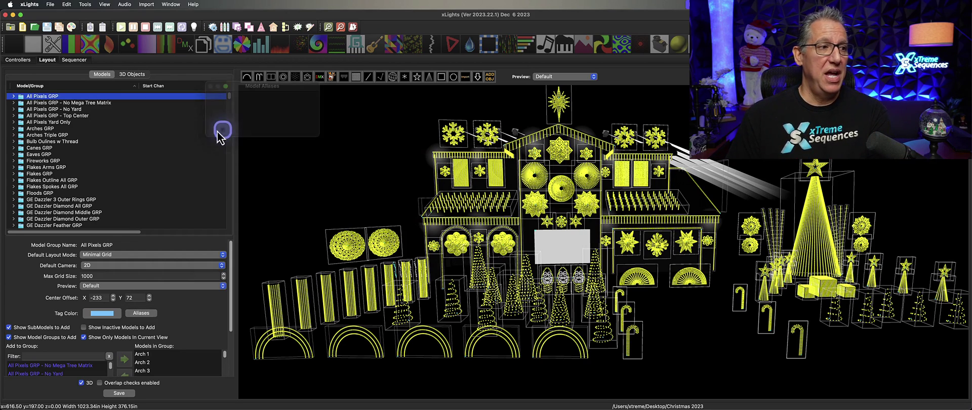
Check the aliases of the Arches GRP and Arches Triple GRP model groups without changing them.
left_click(48, 129)
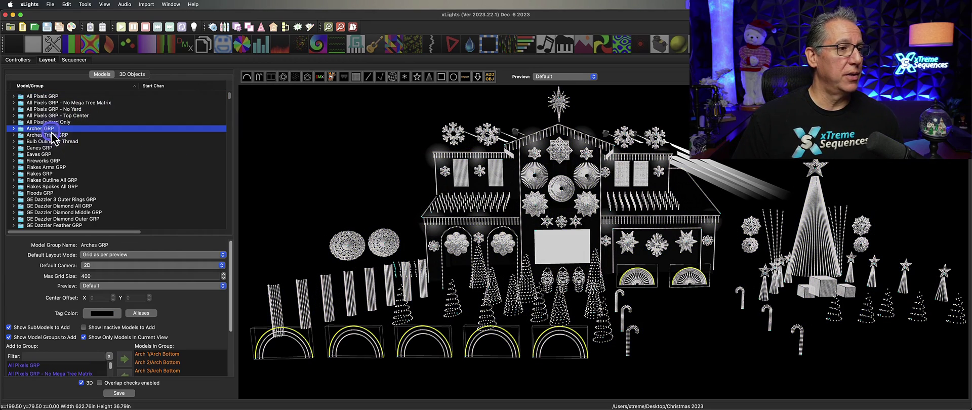
left_click(141, 313)
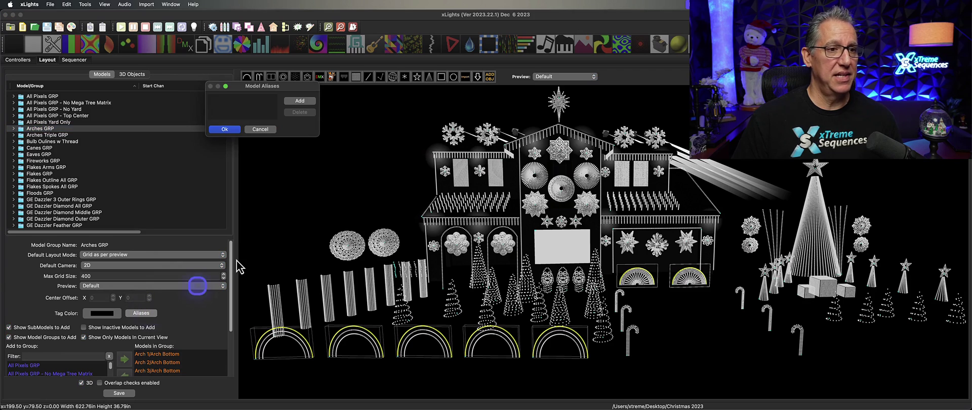
left_click(268, 130)
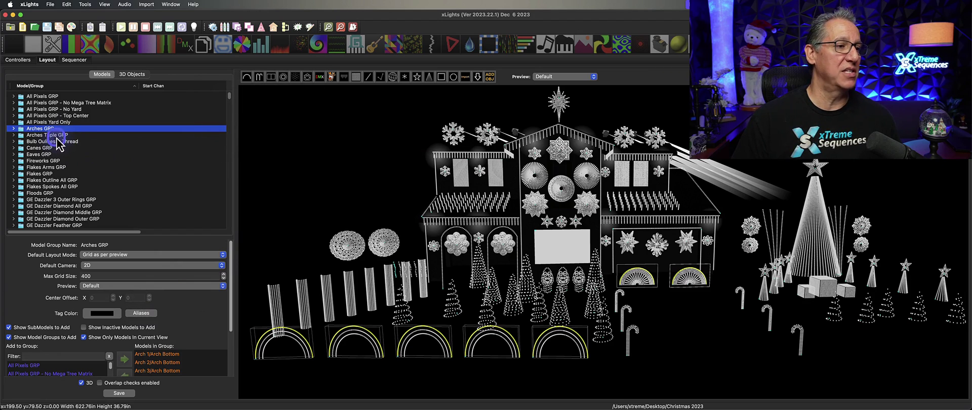
left_click(51, 135)
left_click(152, 316)
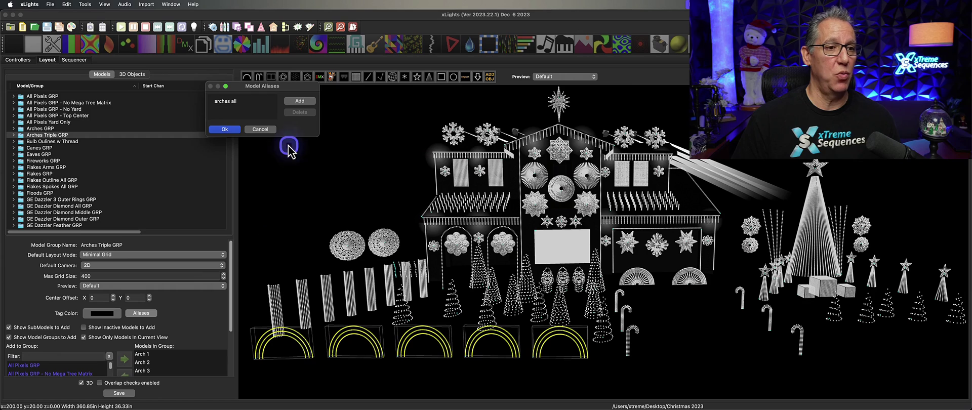
left_click(226, 129)
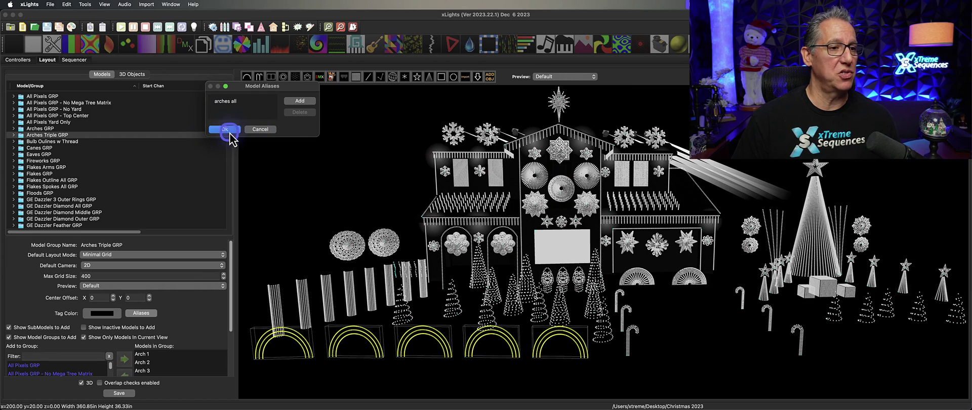
Check the aliases of the Flakes Arms GRP and Flakes GRP model groups without changing them.
left_click(53, 167)
left_click(141, 313)
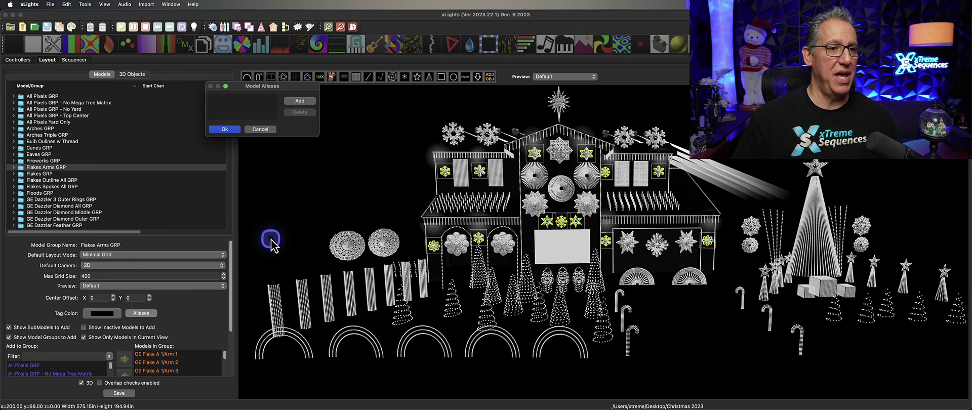
left_click(257, 130)
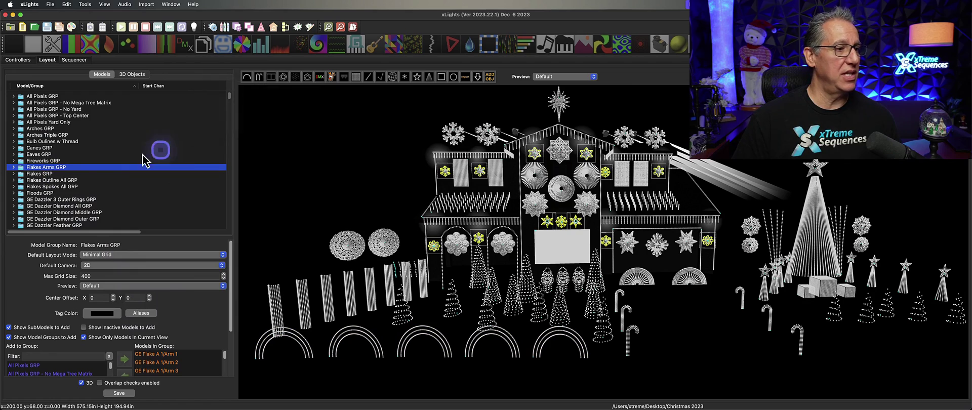
left_click(51, 174)
left_click(151, 311)
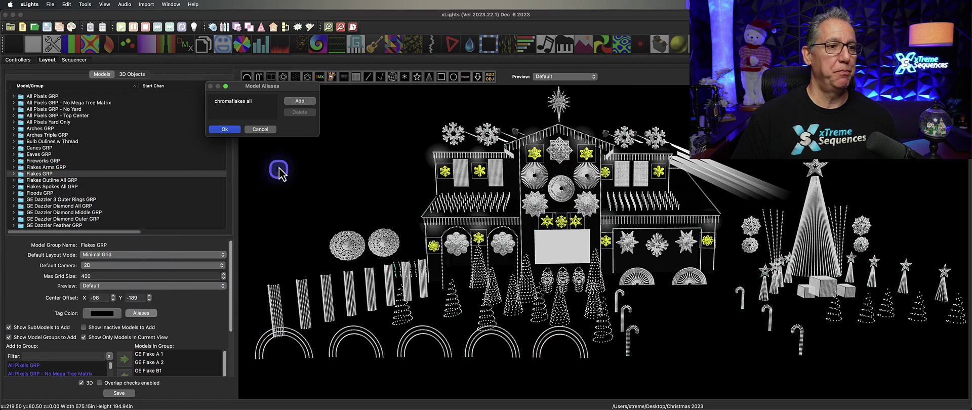
left_click(248, 116)
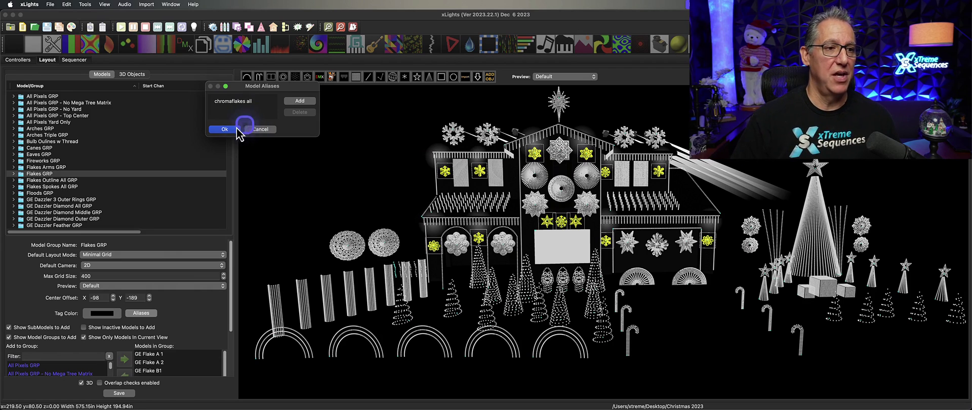
left_click(227, 129)
Look through the groups and individual models, select the GE Flake A3 model, and open its aliases.
left_click(159, 176)
scroll(159, 178, "down", 15)
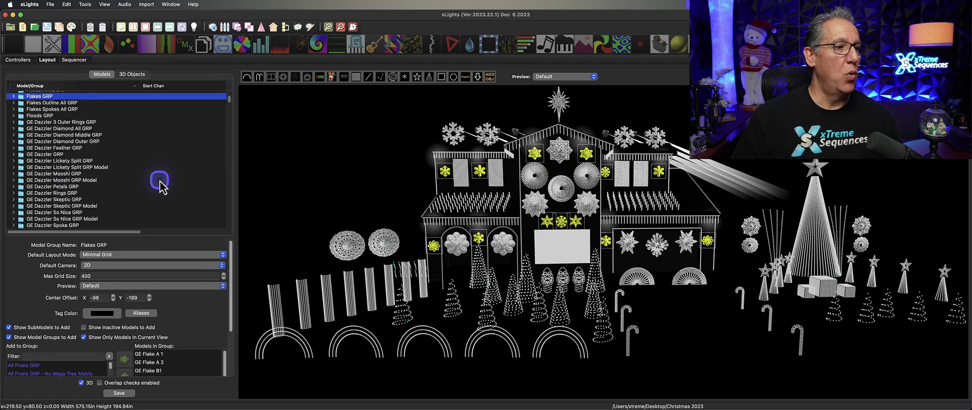
scroll(163, 185, "down", 15)
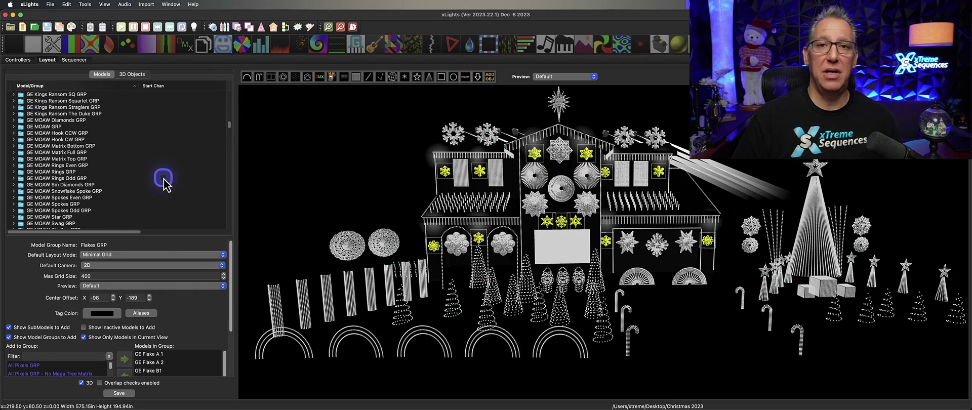
scroll(163, 184, "down", 15)
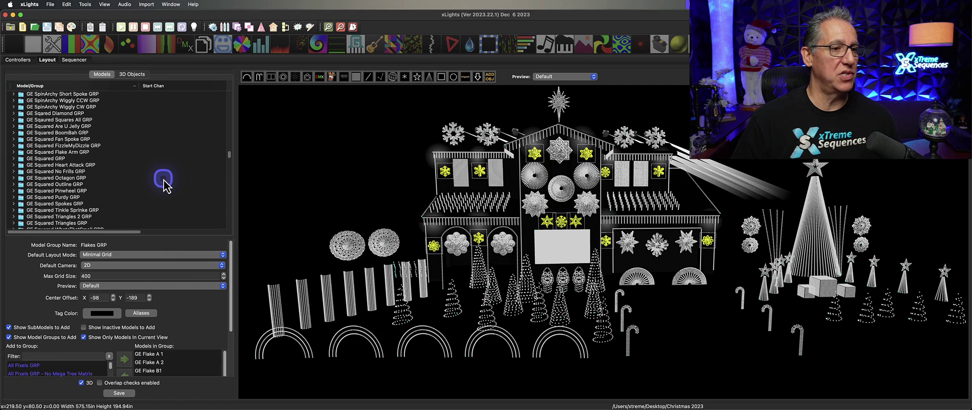
scroll(163, 185, "up", 5)
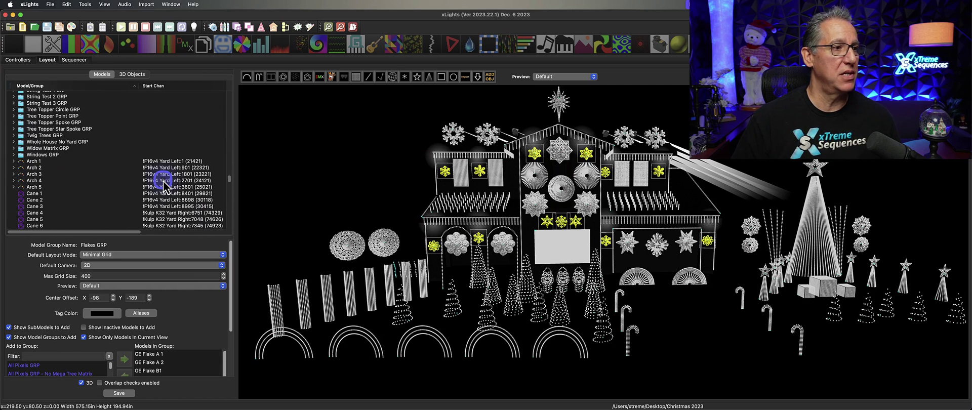
scroll(163, 184, "down", 10)
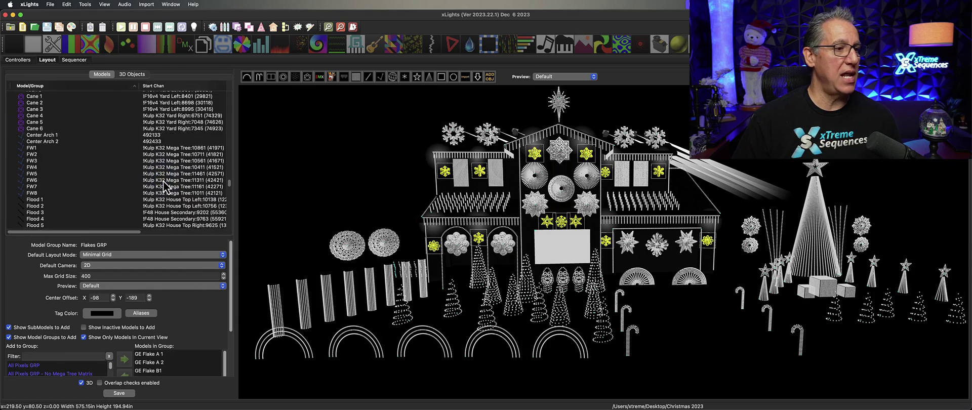
scroll(163, 186, "down", 3)
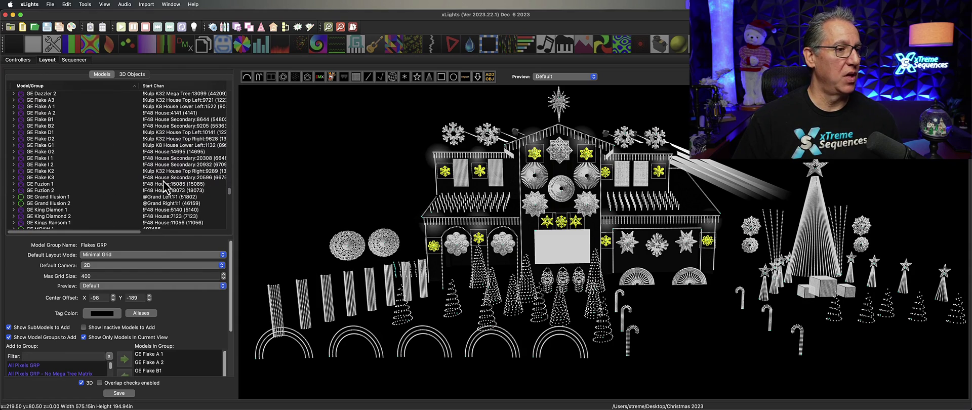
scroll(163, 185, "up", 2)
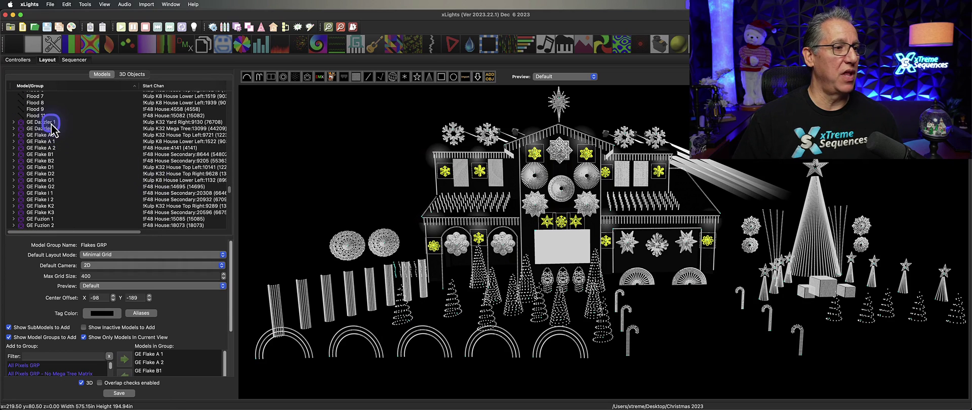
left_click(46, 122)
left_click(49, 136)
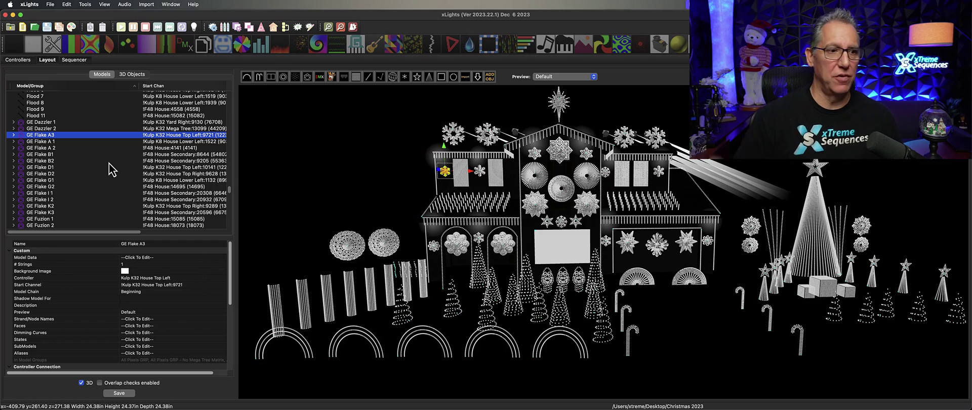
left_click(178, 243)
scroll(184, 341, "down", 5)
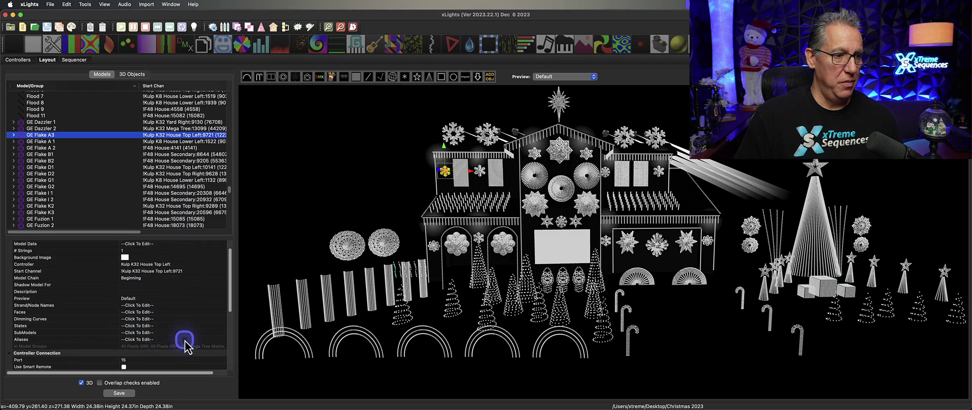
left_click(168, 304)
scroll(169, 309, "down", 2)
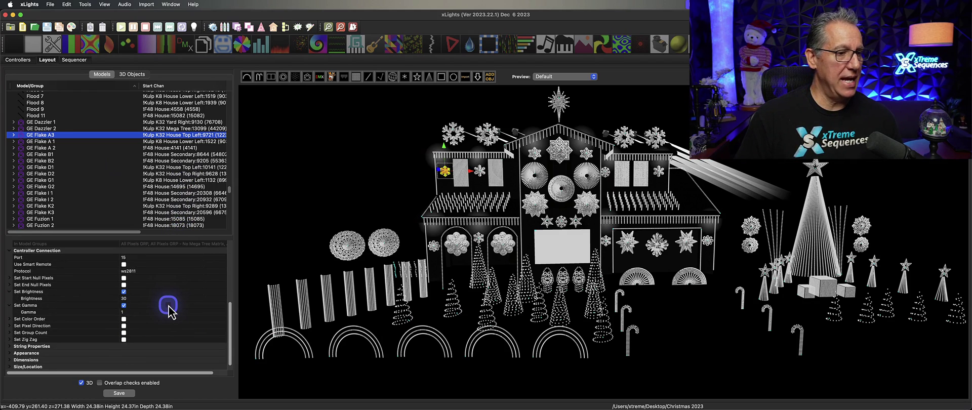
scroll(169, 306, "up", 5)
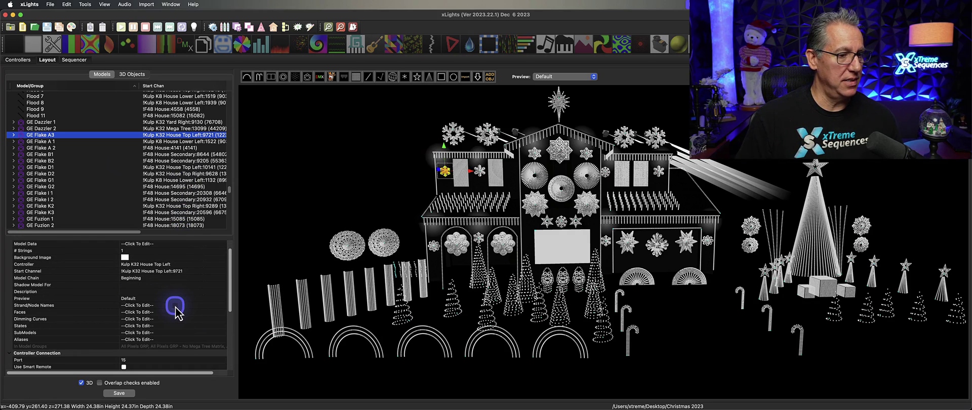
left_click(167, 340)
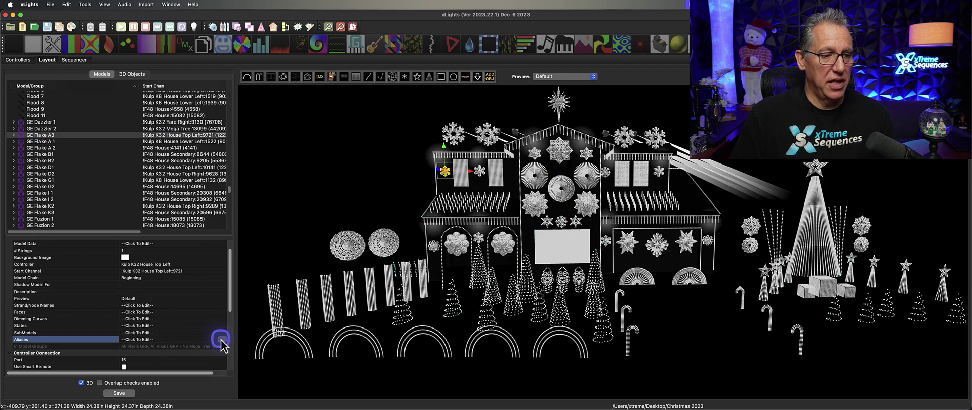
left_click(221, 340)
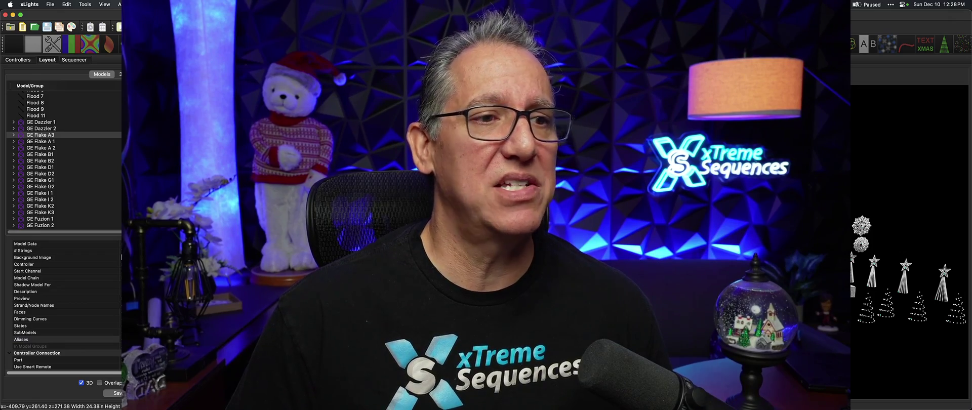
Switch to Google Chrome and close the window showing the xLights release notes.
key("super+Tab")
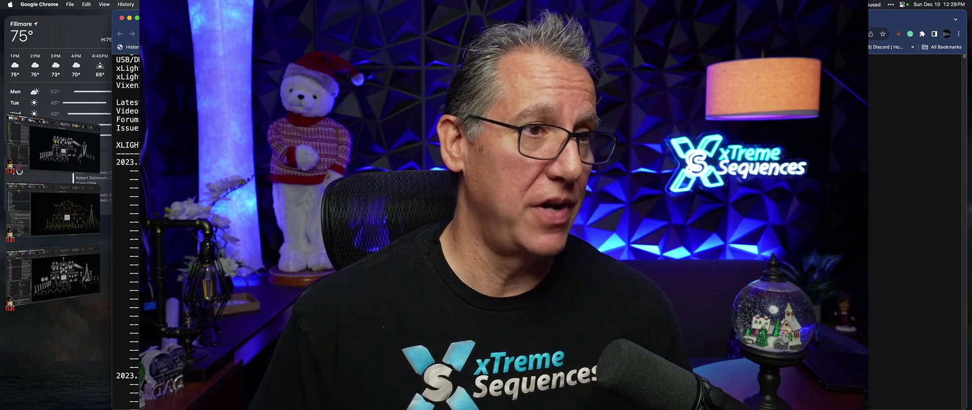
left_click(122, 18)
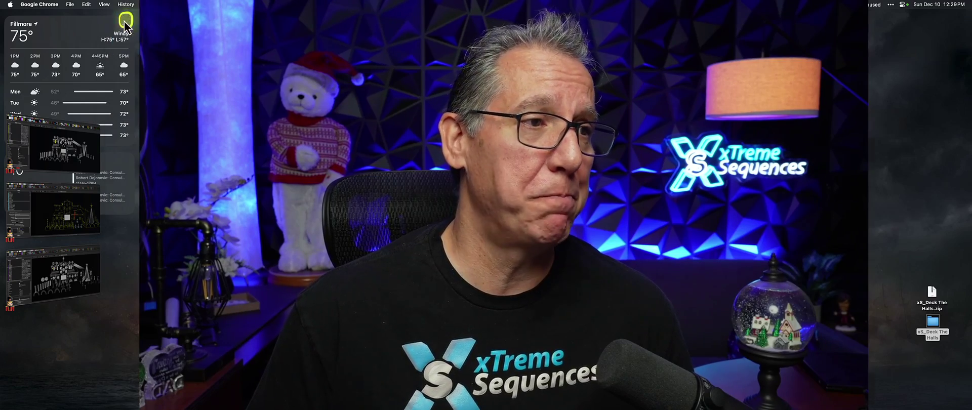